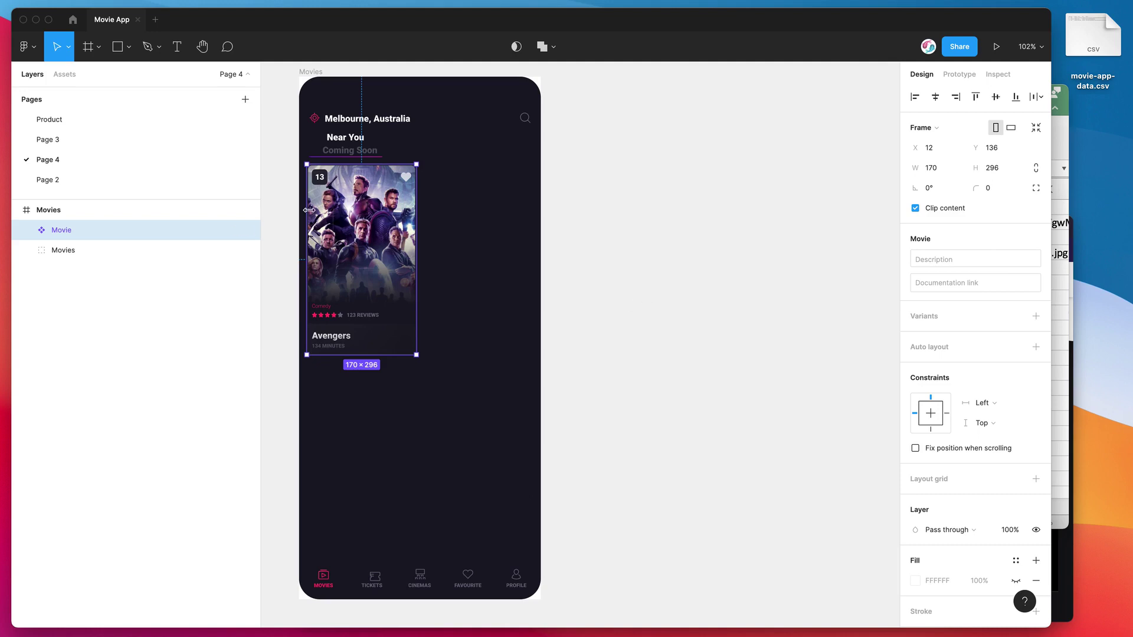
Deselect the movie card and search Figma Community plugins for 'copydoc'.
left_click(286, 187)
left_click(71, 20)
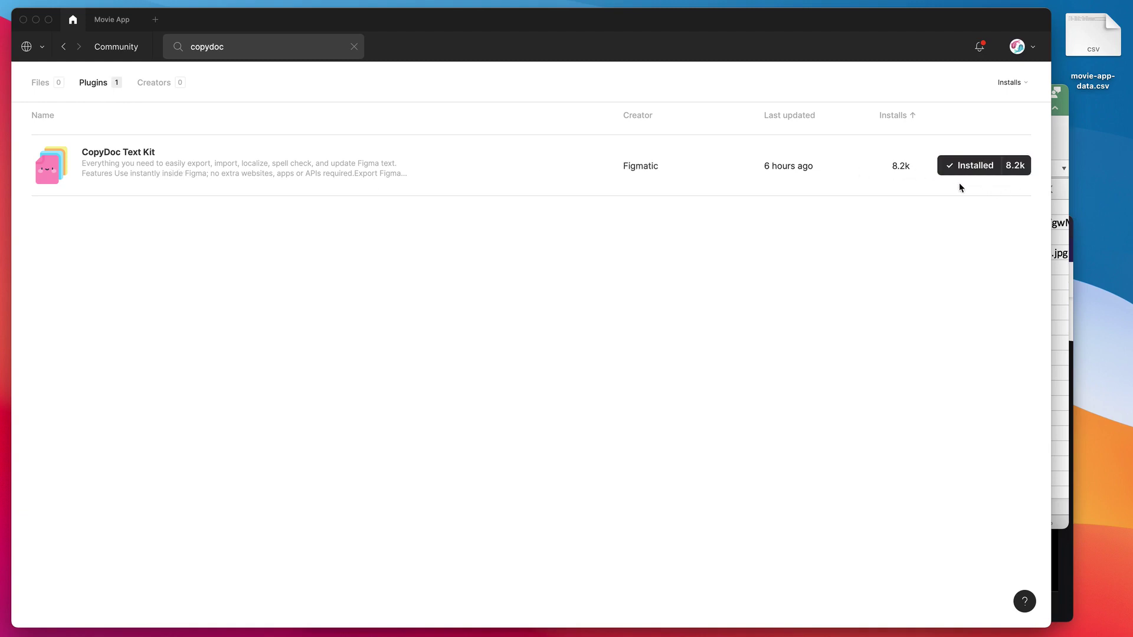
Switch back to the Movie App design file tab.
left_click(111, 22)
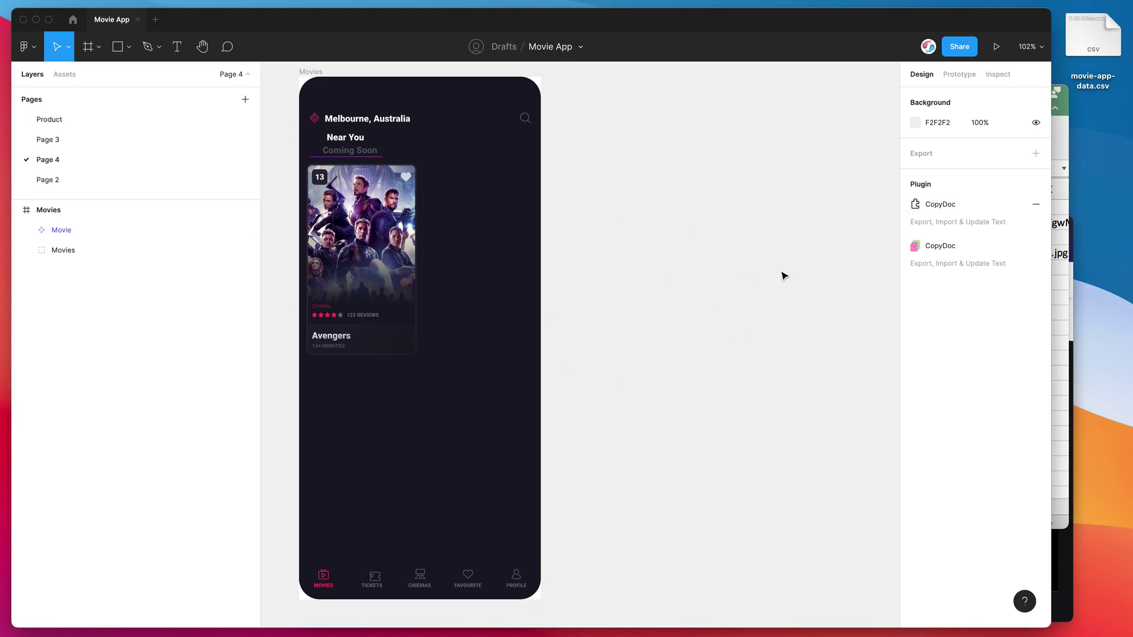
Bring the movie-app-data sheet over the design and position its window.
left_click(1065, 138)
left_click_drag(879, 101, 896, 114)
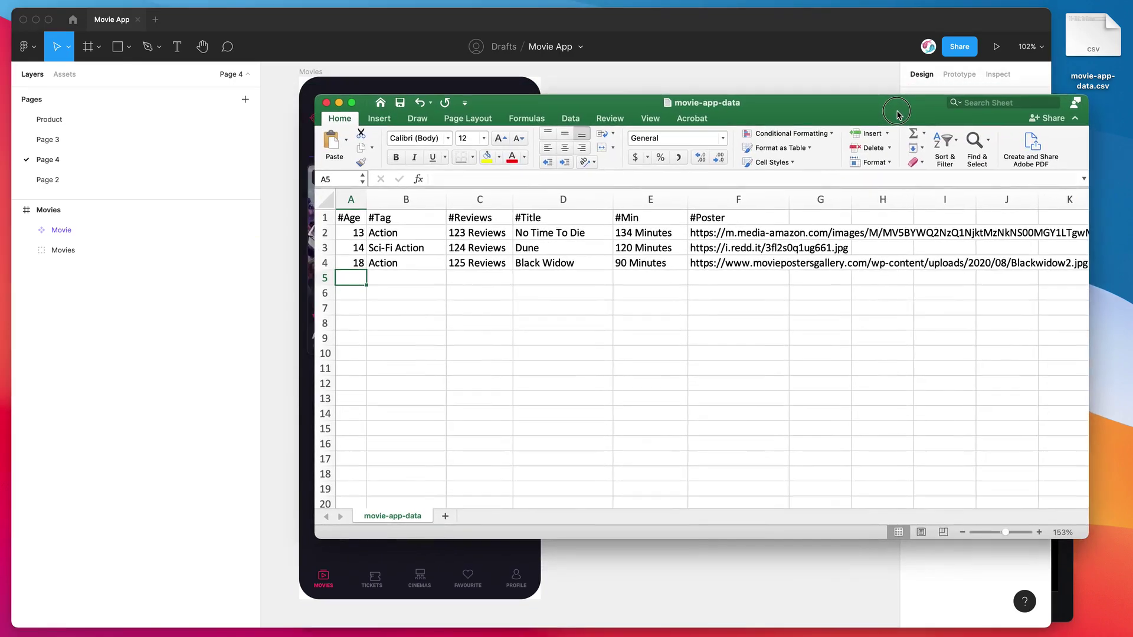
scroll(525, 402, "up", 2)
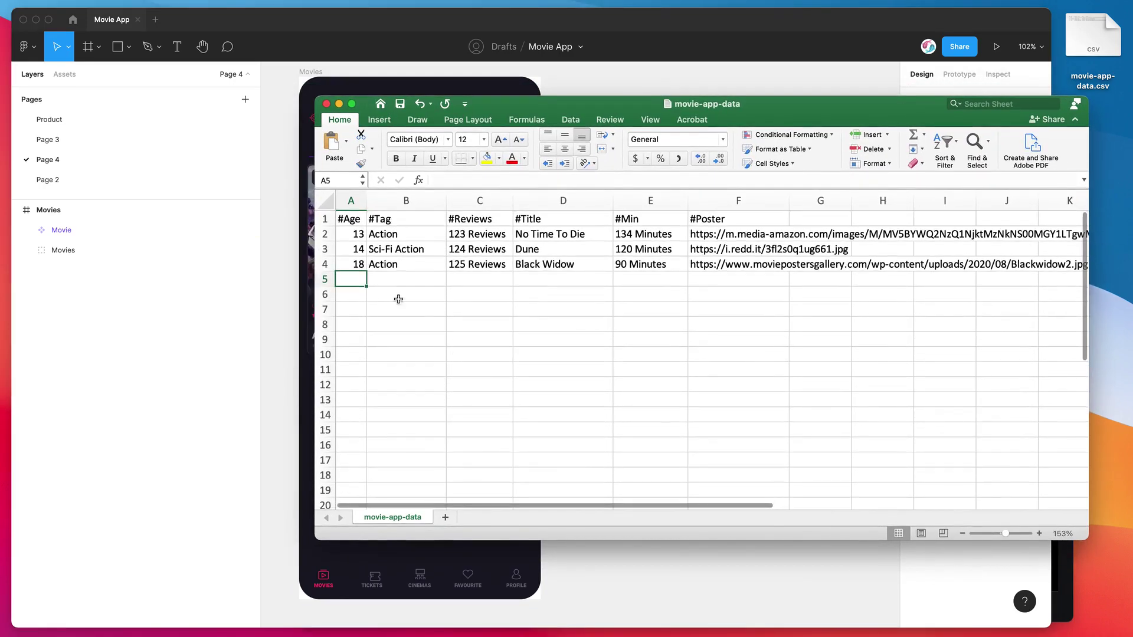
left_click(352, 220)
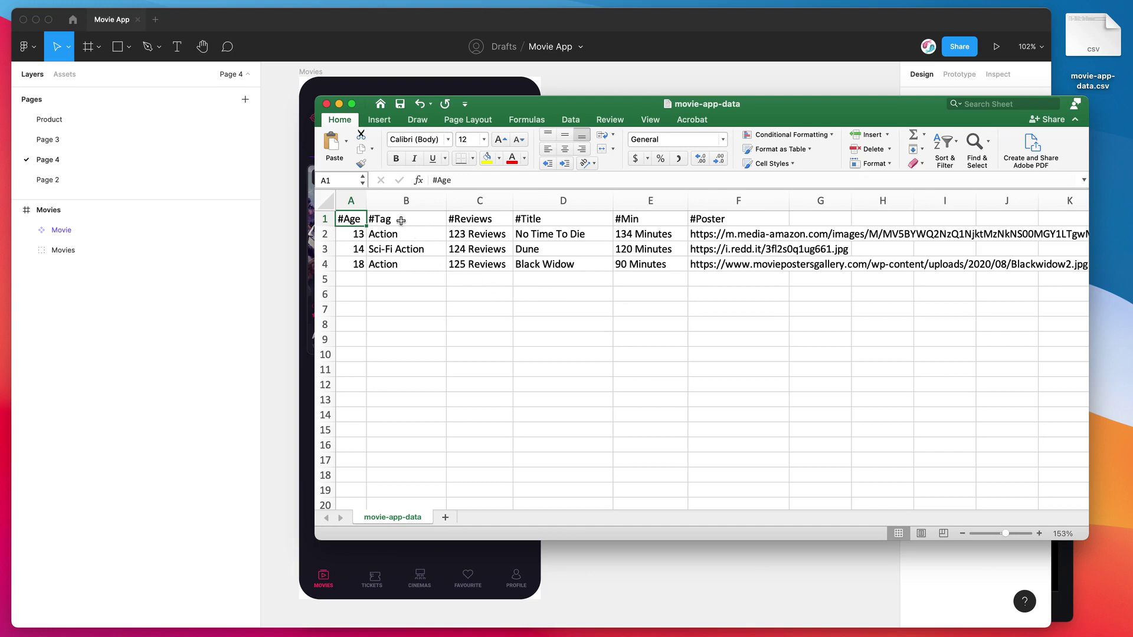
scroll(402, 227, "up", 1)
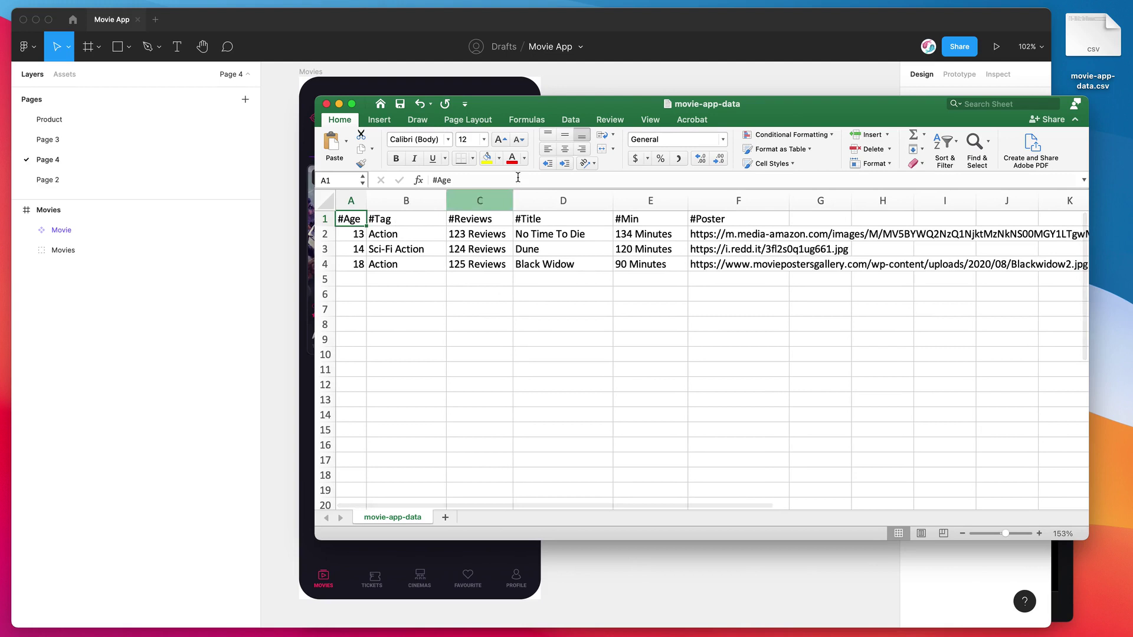
left_click_drag(606, 108, 607, 119)
scroll(366, 235, "left", 1)
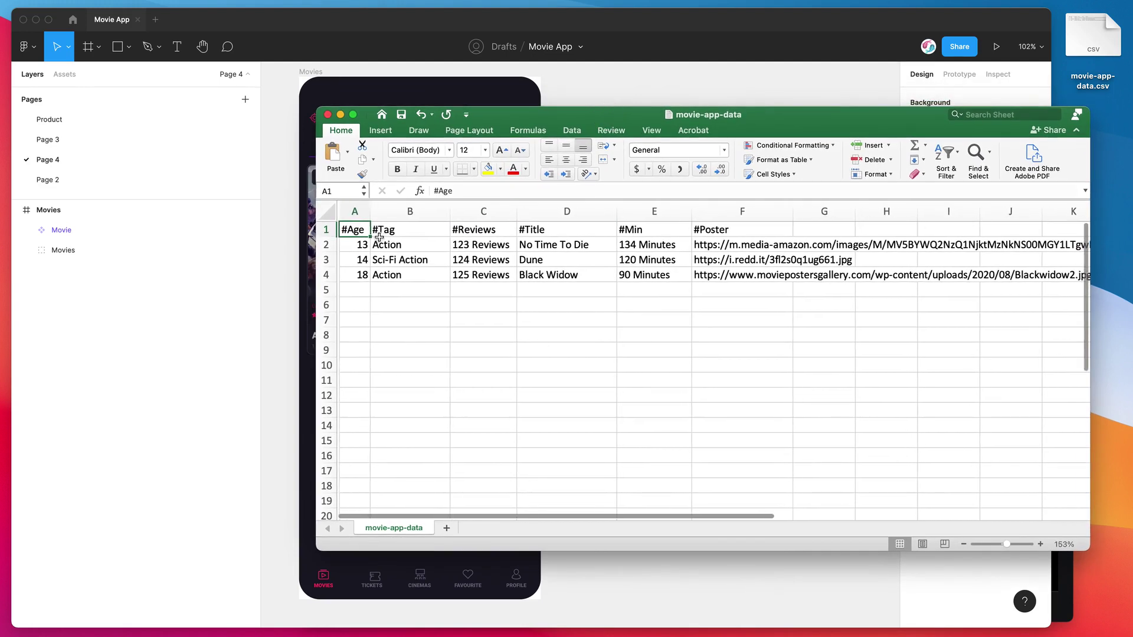
left_click(329, 229)
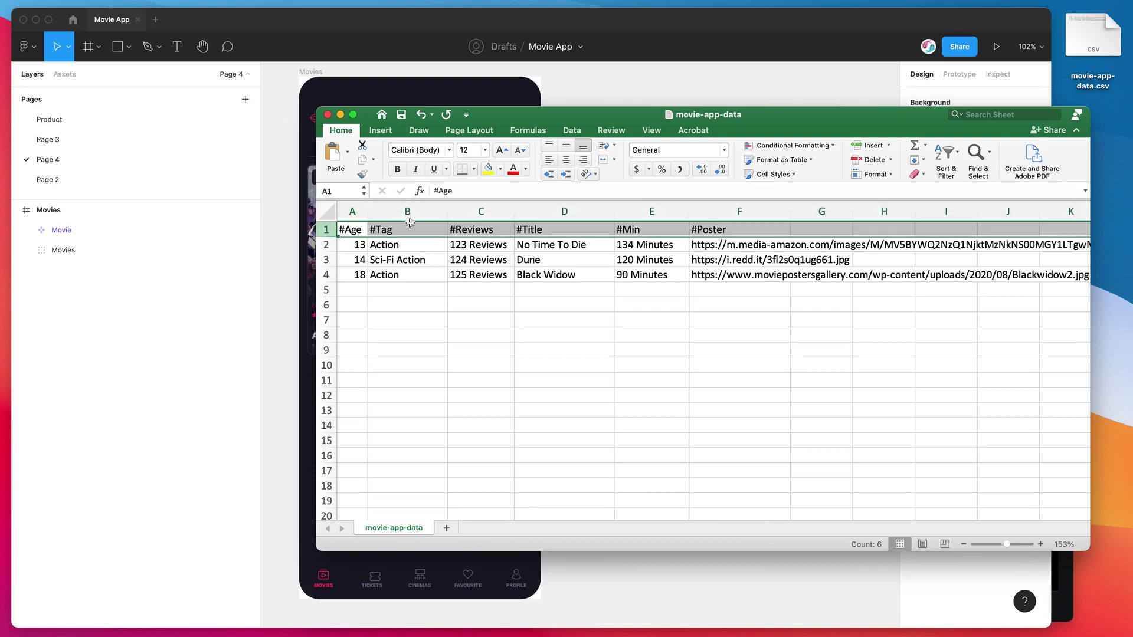
left_click_drag(564, 113, 571, 115)
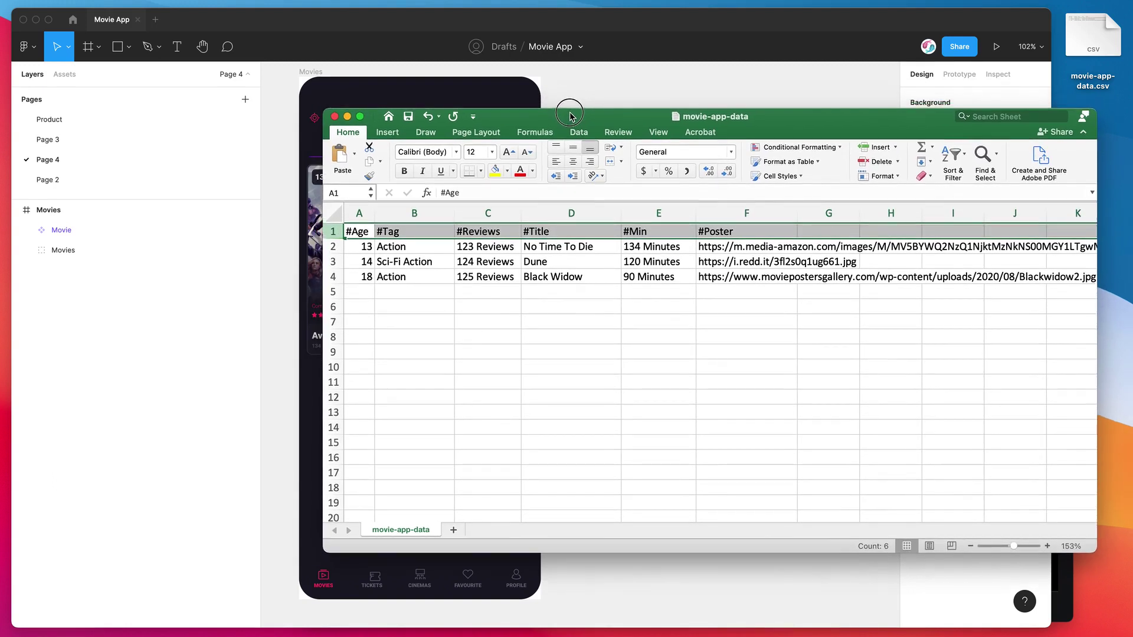
left_click(524, 293)
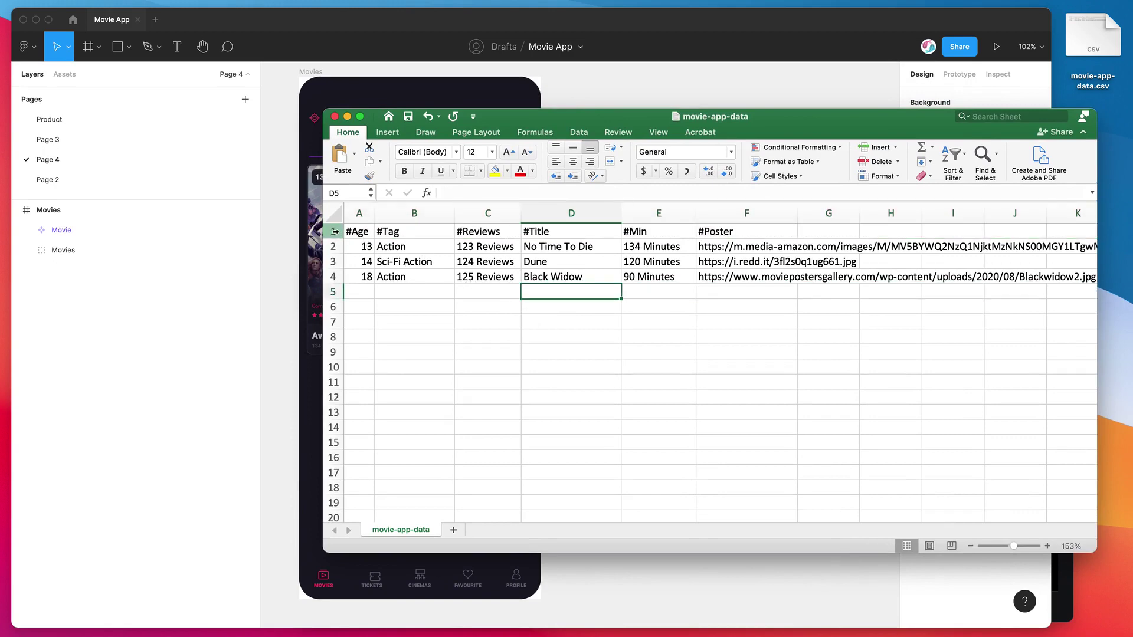
Select the header row and point out the #Age, #Tag, #Reviews and #Title headers.
left_click(335, 231)
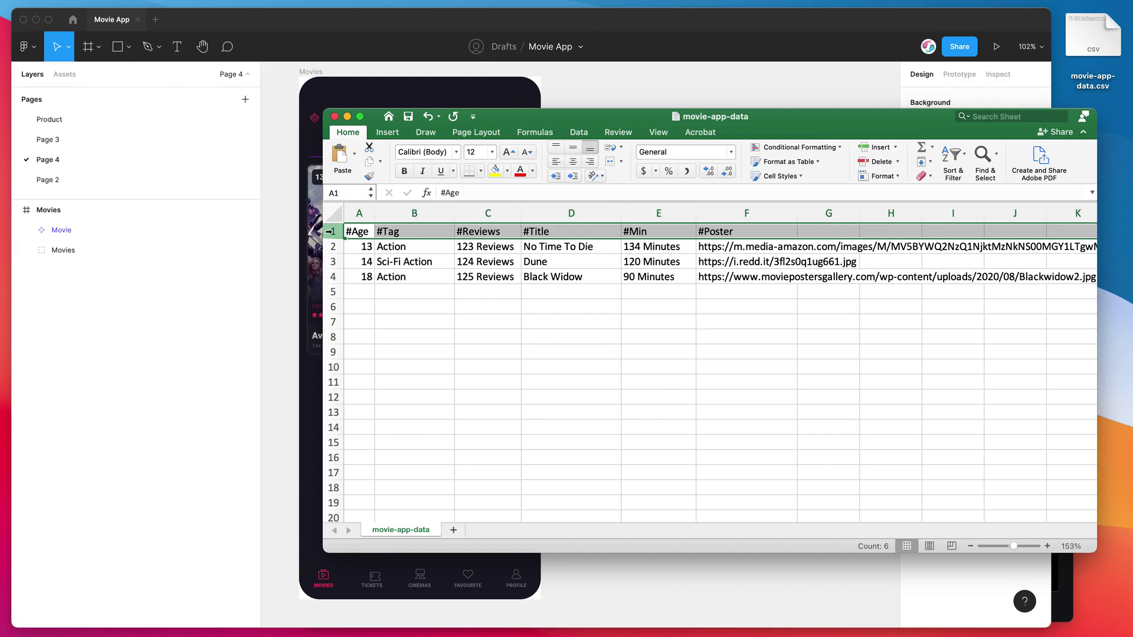
left_click(361, 231)
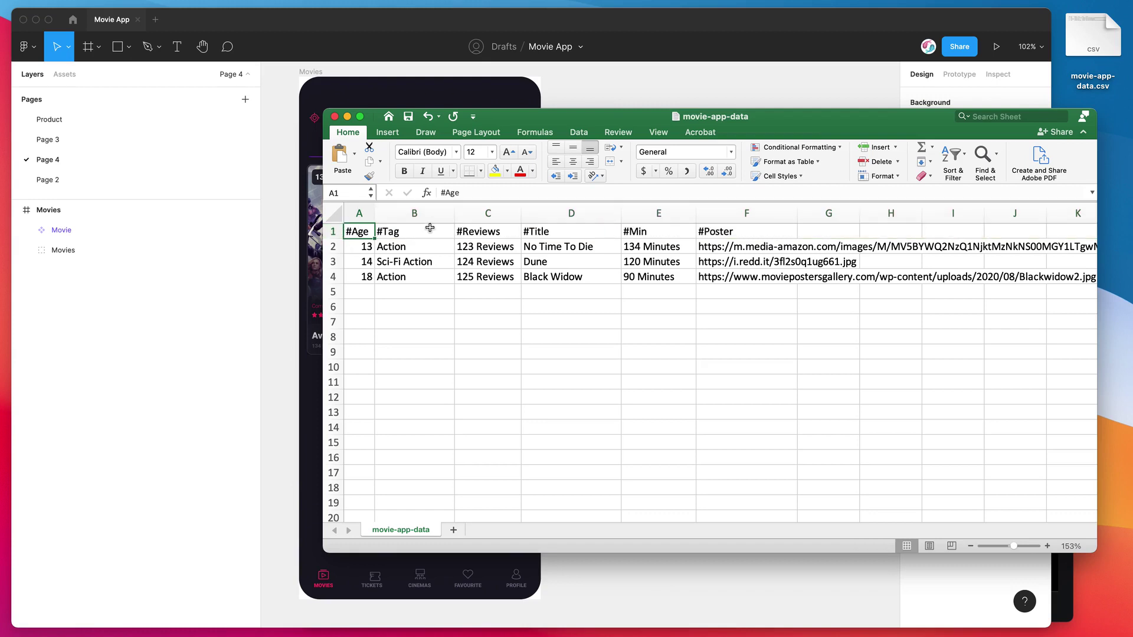
left_click(417, 230)
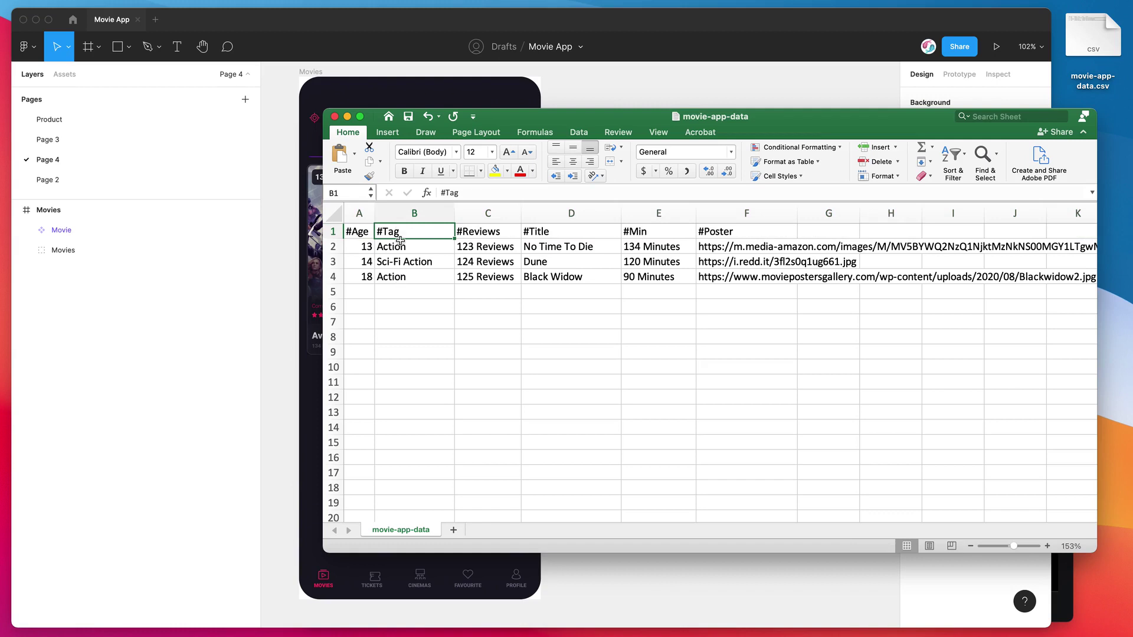
left_click(479, 231)
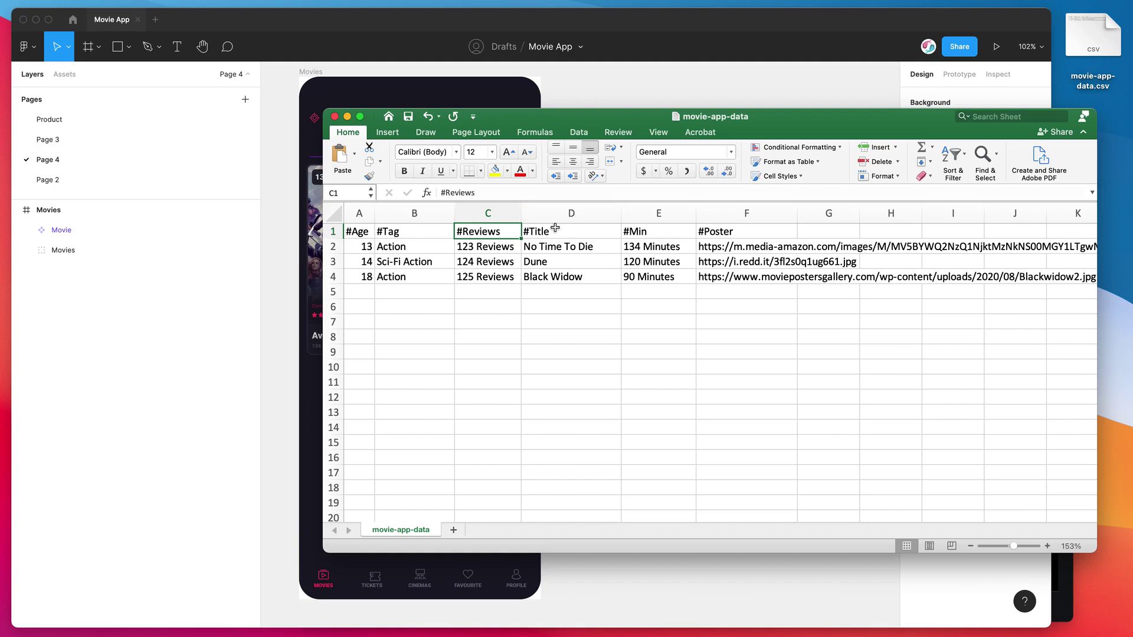
left_click(535, 231)
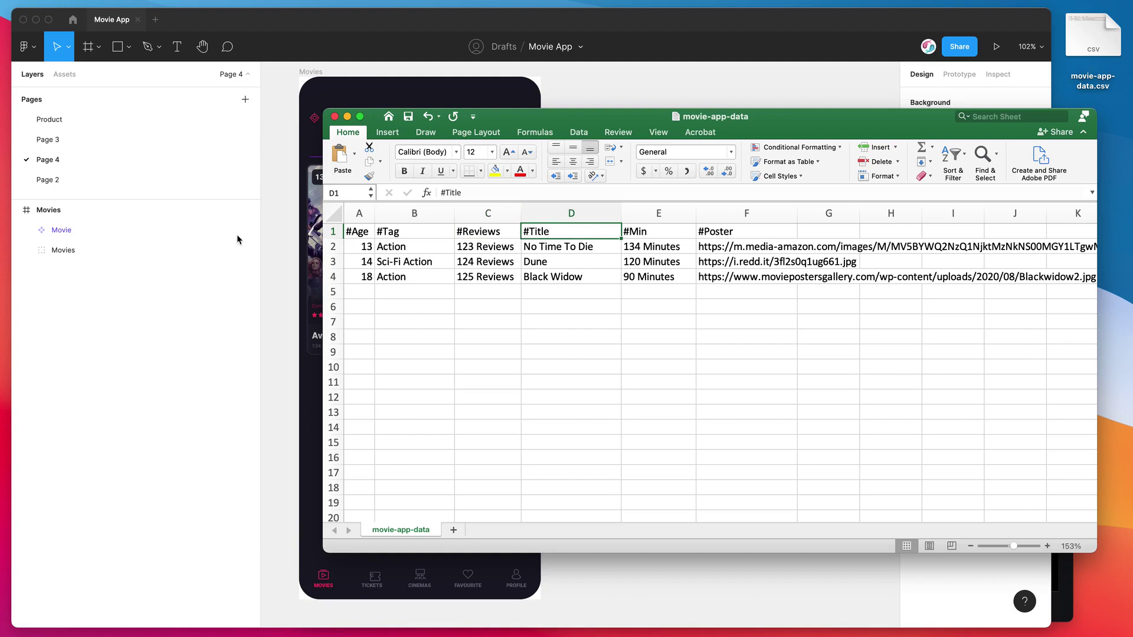
Expand the Movie component's layers and select the #Title text layer.
left_click(32, 235)
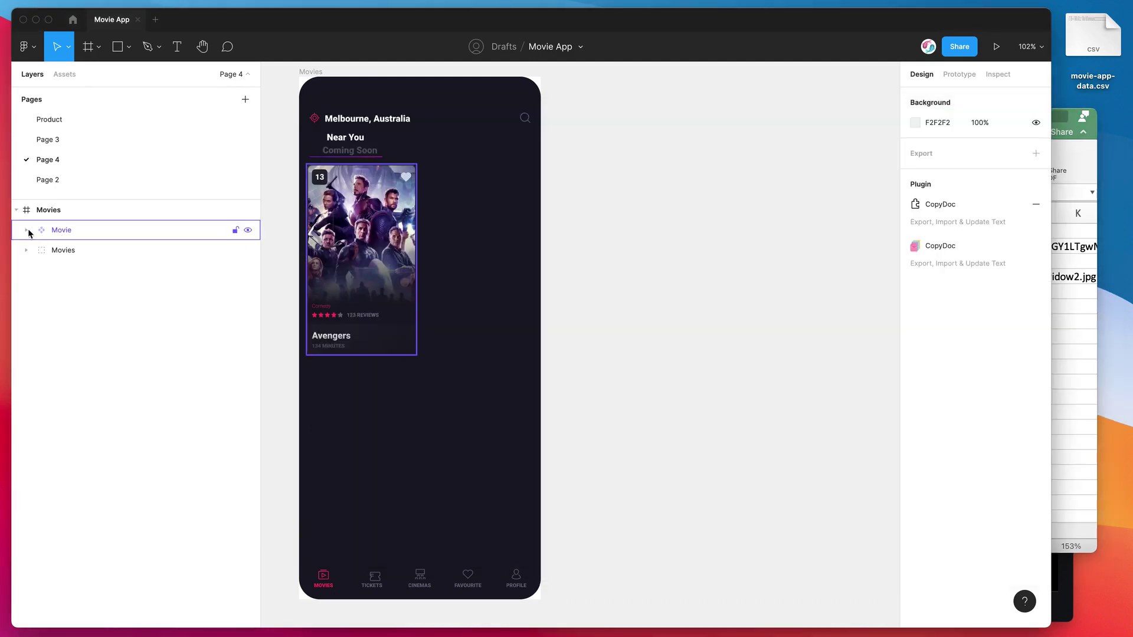
left_click(32, 230)
double_click(333, 341)
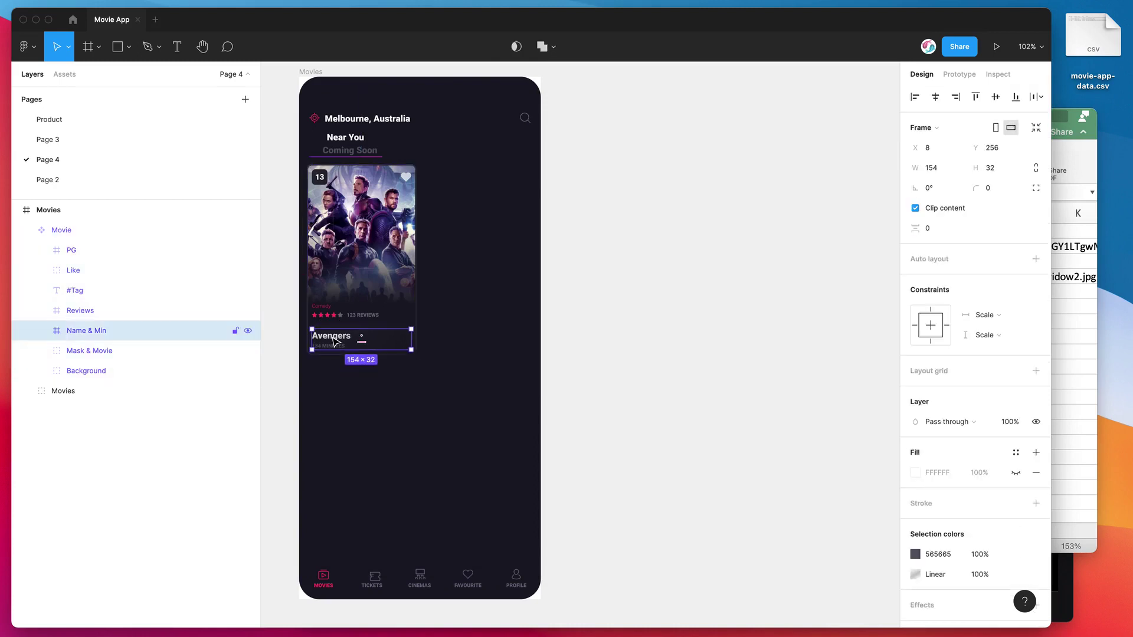
double_click(331, 339)
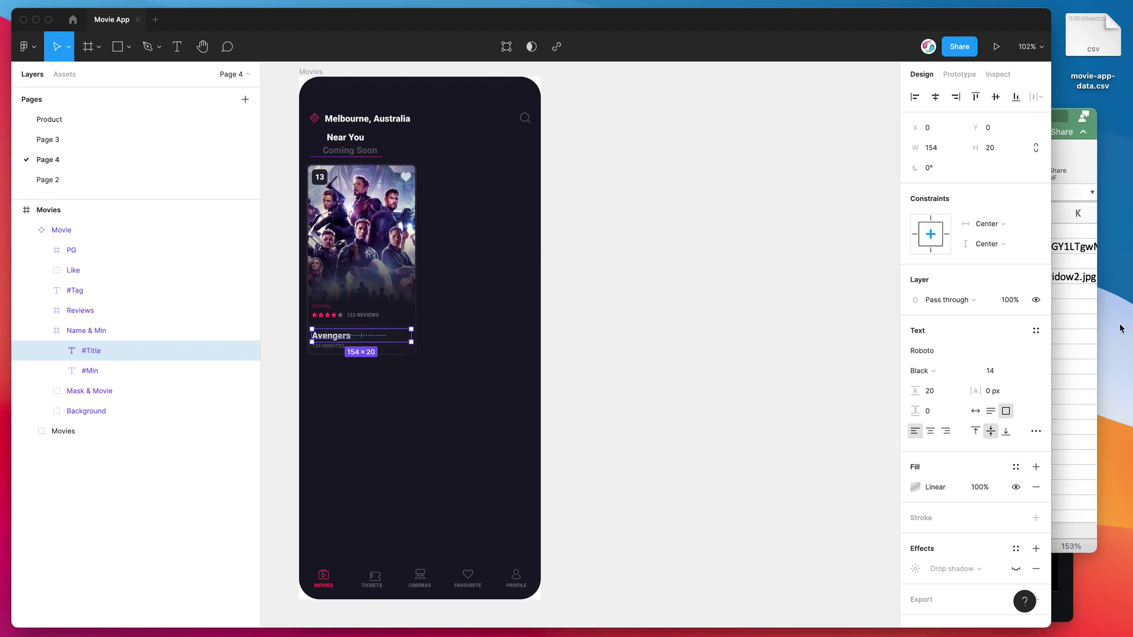
Match Excel's #Reviews header with the card's #Reviews text layer.
left_click(1068, 324)
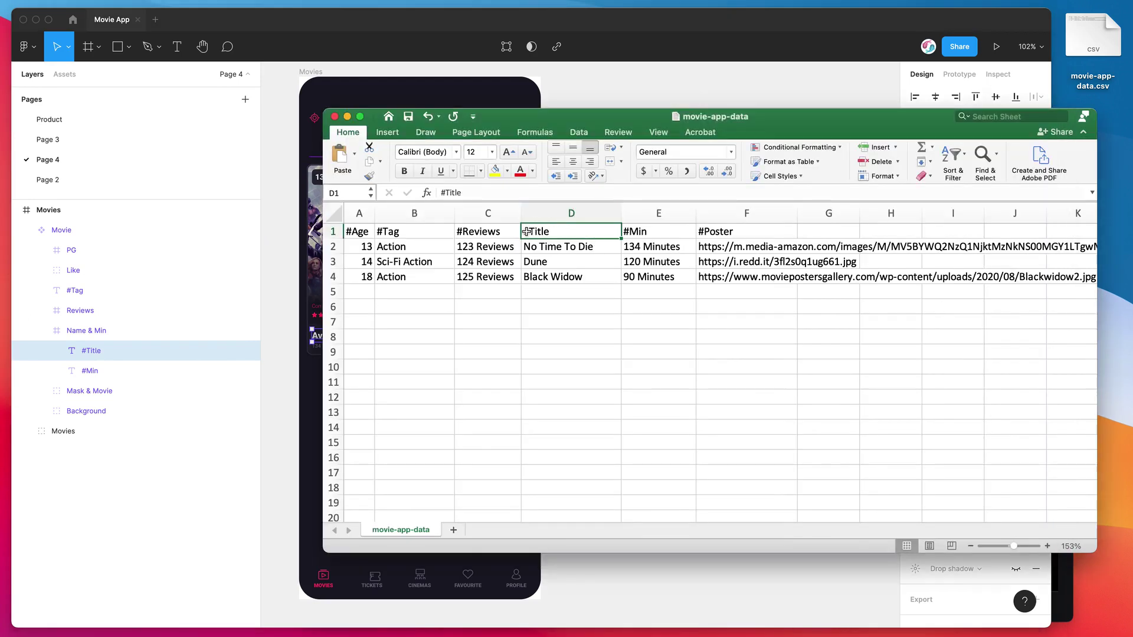
left_click(481, 236)
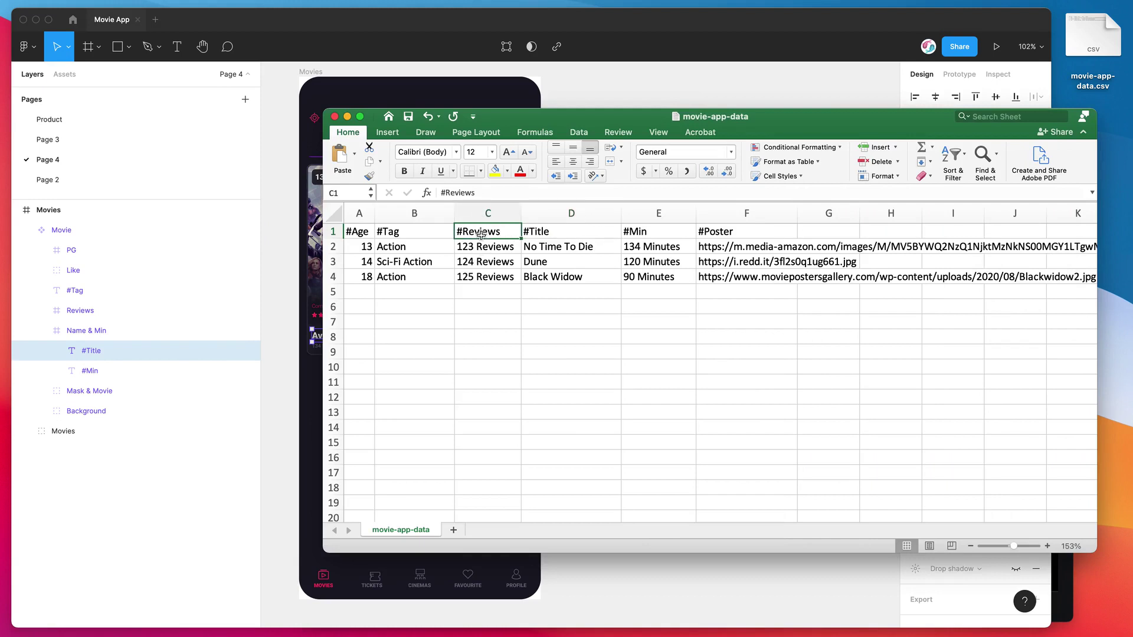
left_click(187, 359)
left_click(70, 317)
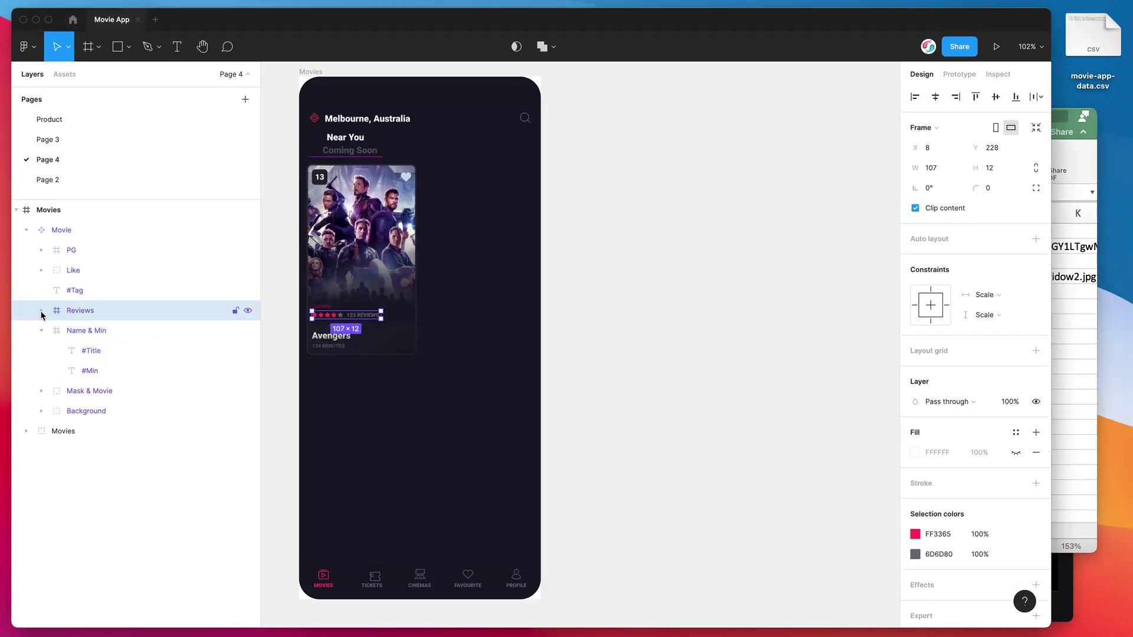
left_click(42, 310)
left_click(93, 333)
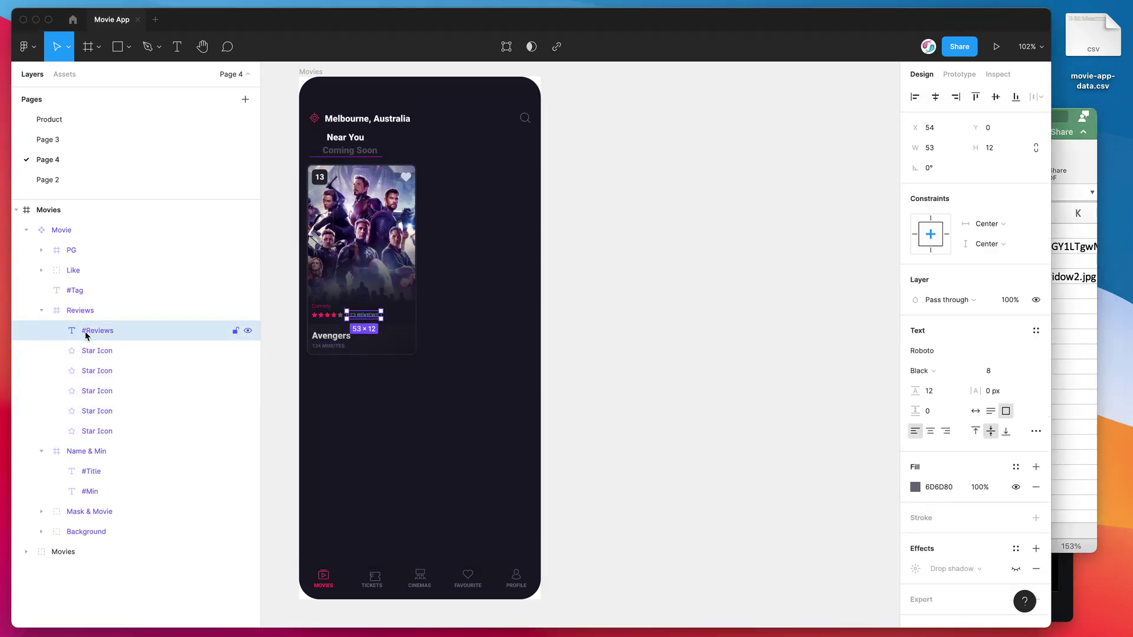
Select the #Poster image layer and bring the spreadsheet back to the front.
left_click(89, 511)
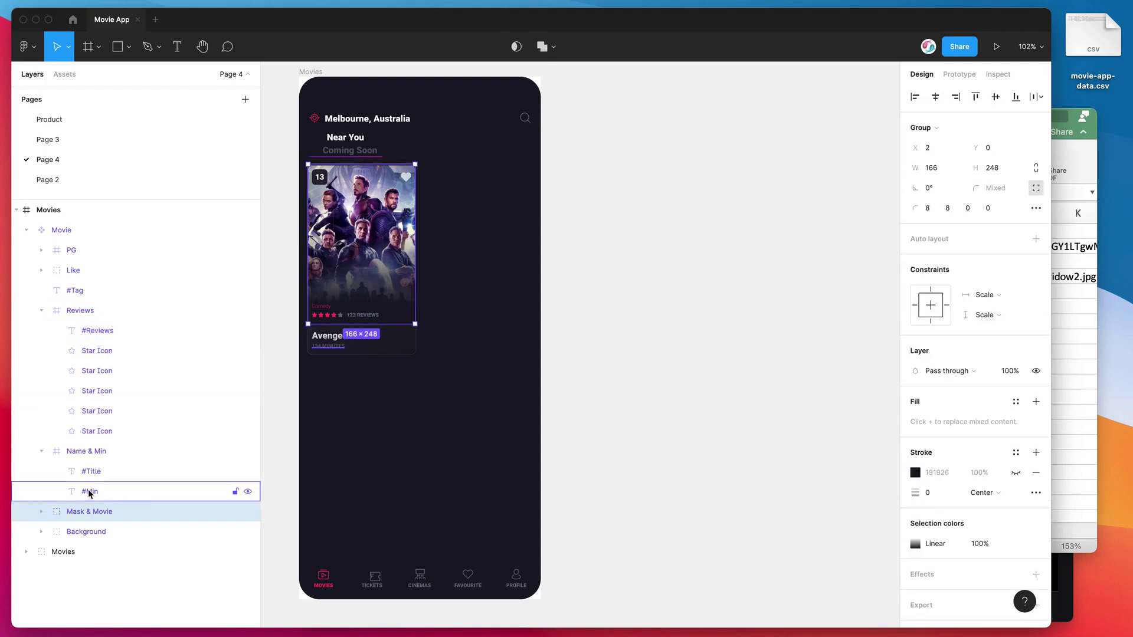
left_click(41, 511)
left_click(86, 551)
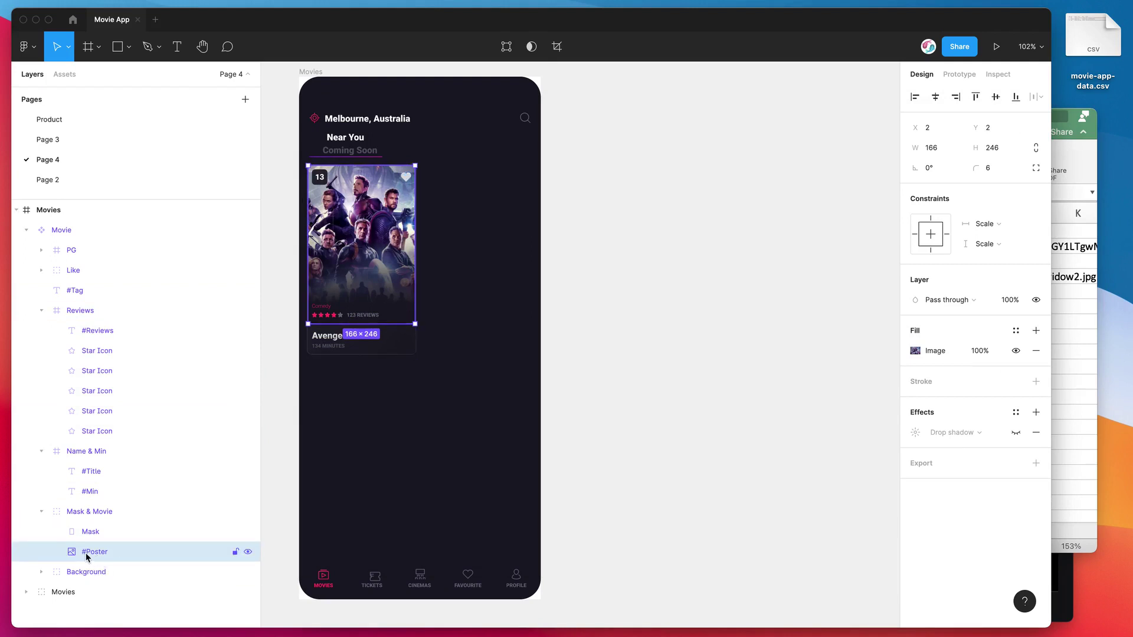
left_click(1082, 170)
Inspect the #Poster URLs for No Time To Die, Dune and Black Widow in column F.
left_click(721, 232)
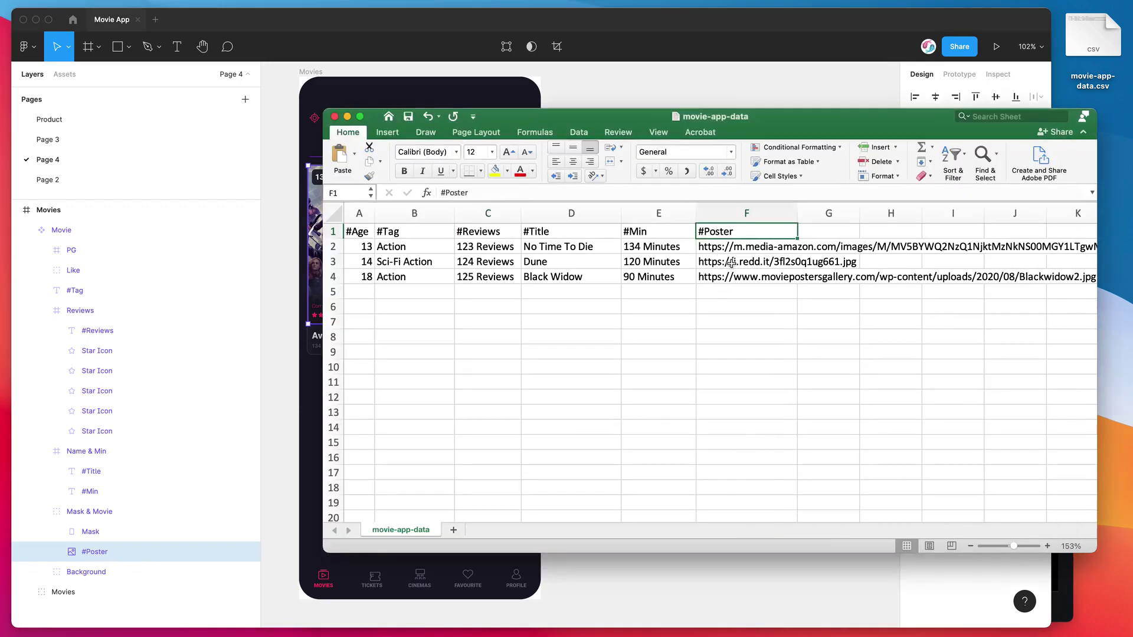
left_click(722, 250)
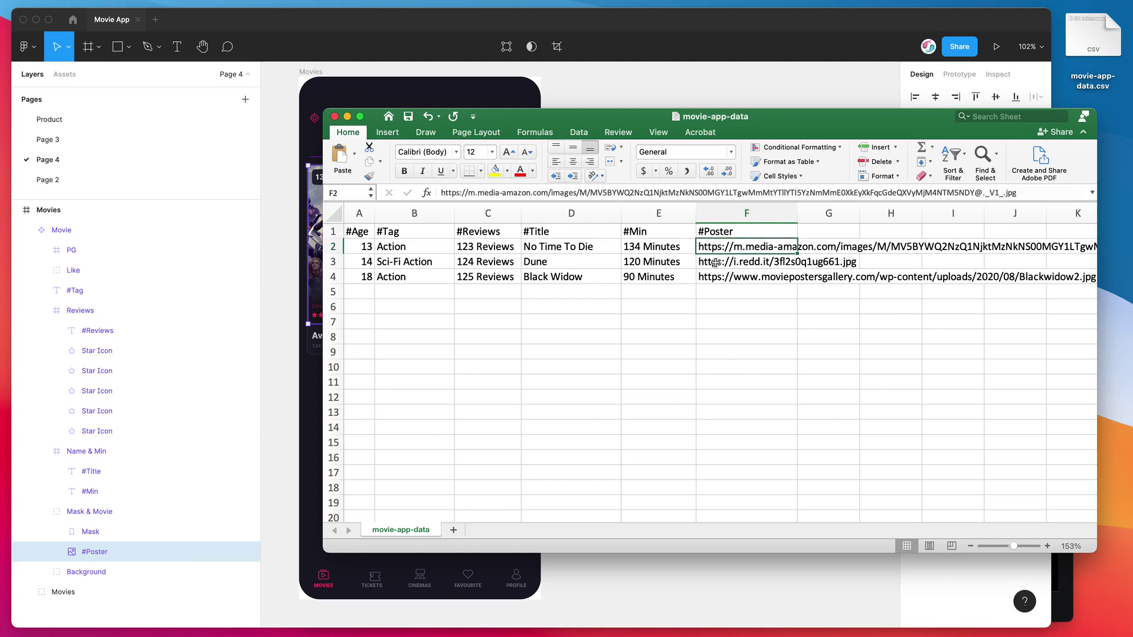
left_click(716, 263)
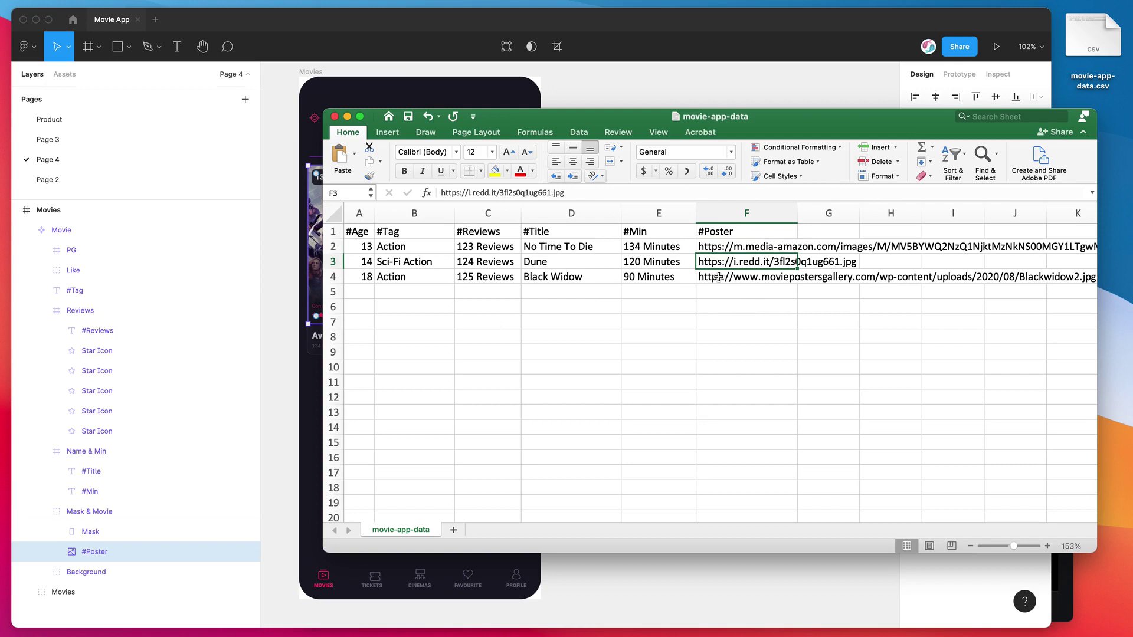
left_click(718, 248)
left_click(715, 263)
left_click(715, 279)
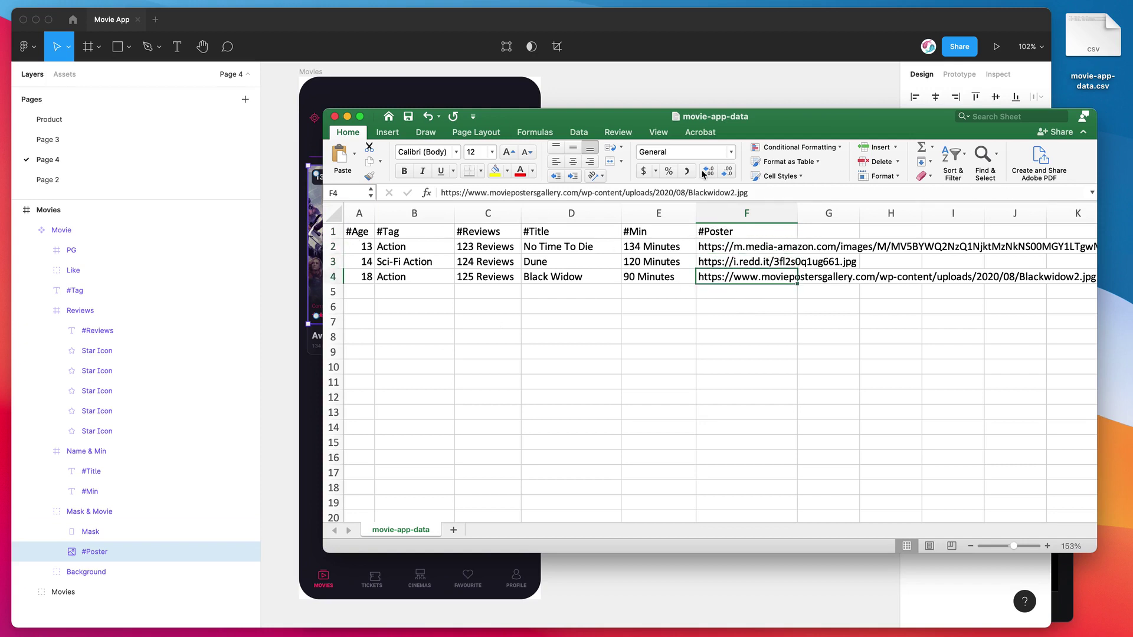
left_click(720, 295)
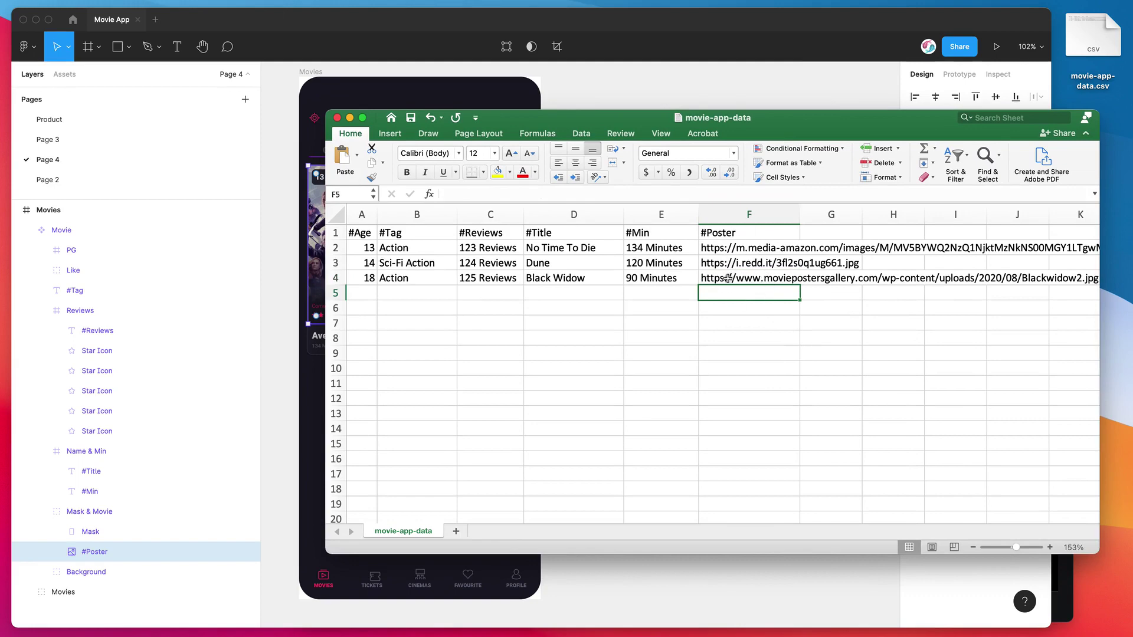
key("Up")
key("Up")
key("Up")
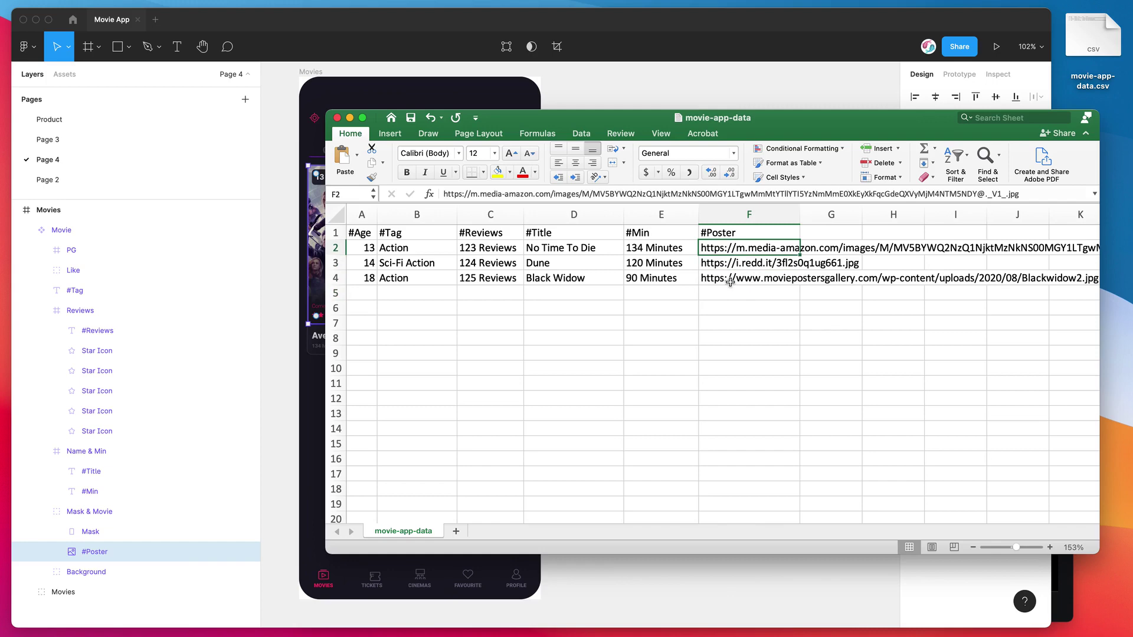
Copy the IMDb Suicide Squad poster's image address in Brave, then select empty cell F5 in Excel.
left_click(1070, 581)
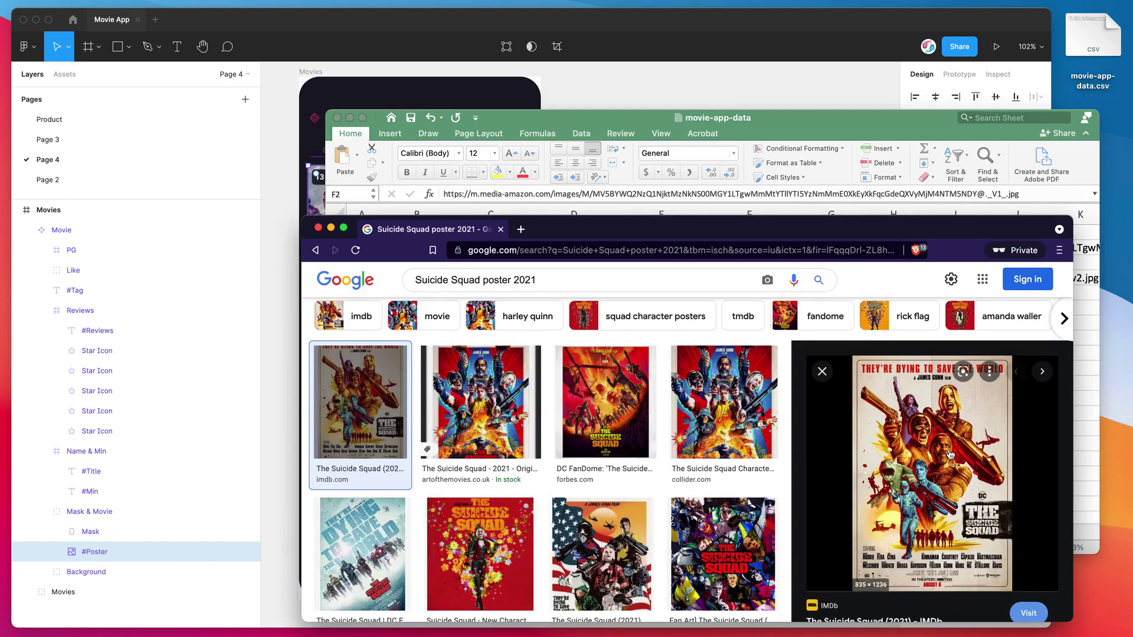
scroll(1056, 566, "down", 2)
scroll(1055, 566, "up", 2)
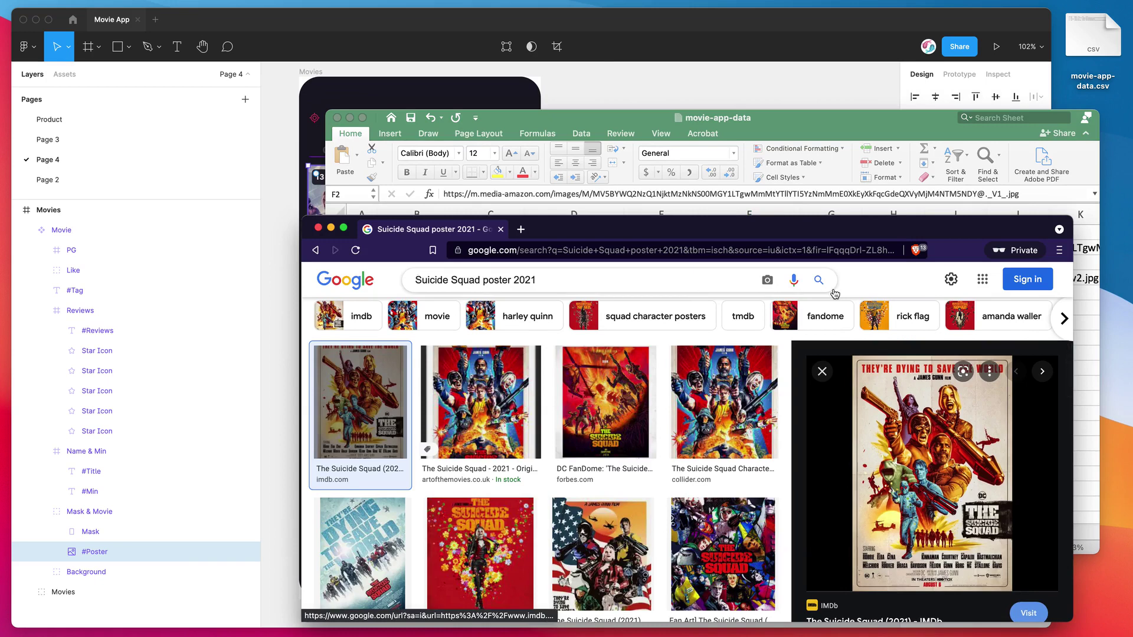
scroll(788, 434, "down", 1)
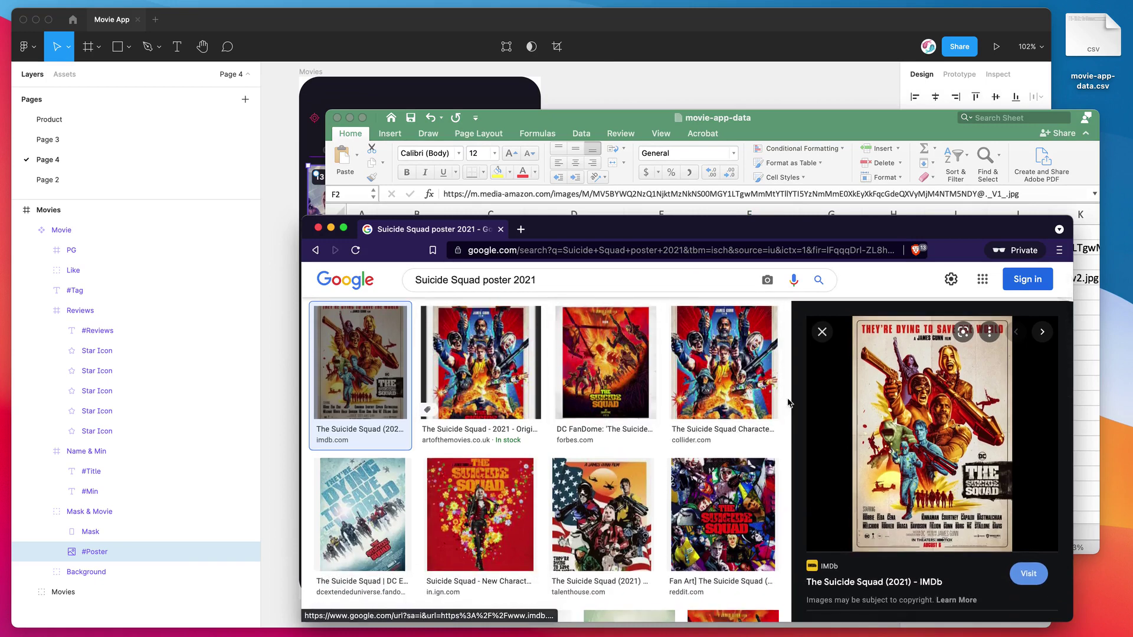
right_click(870, 390)
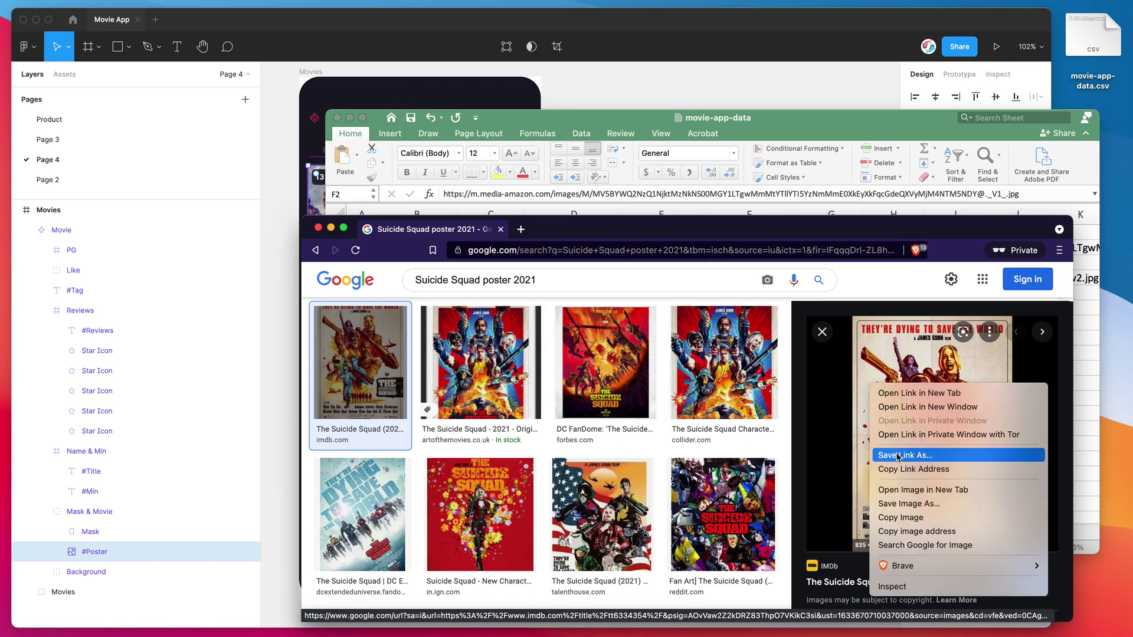
left_click(897, 531)
left_click(829, 134)
left_click(722, 295)
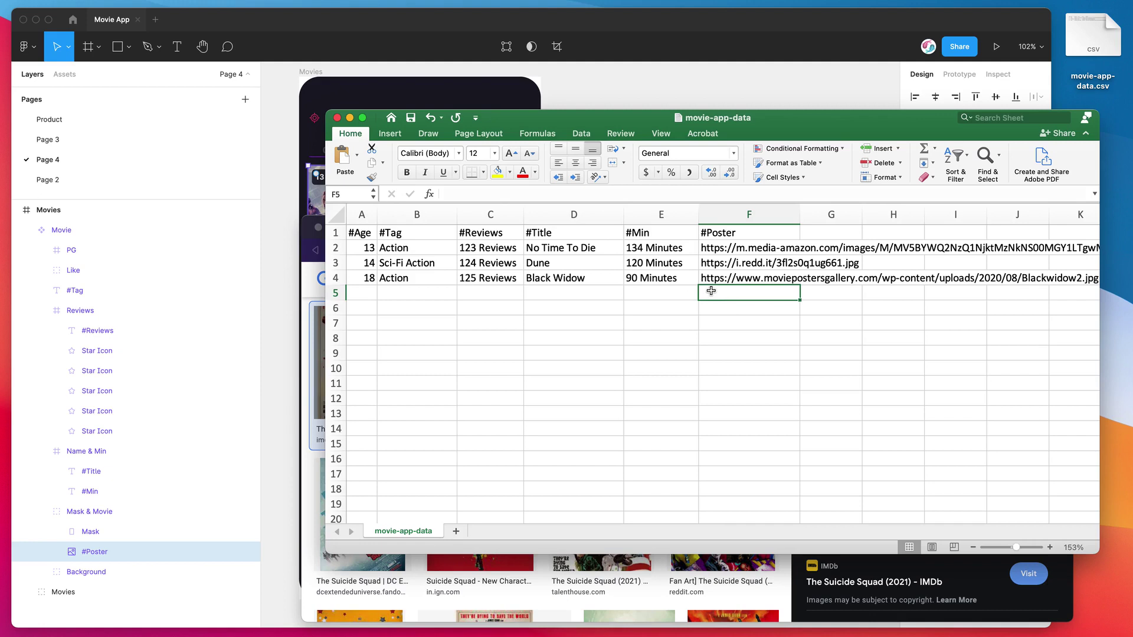
Paste the Suicide Squad poster URL into F5 and enter 120 Minutes in E5.
type("https://m.media-amazon.com/images/M/MV5BNGM3YzdlOWYtNjViZS00MTE2LWE1MWUtZmE2ZTcxZjcyMmU3XkEyXkFqcGdeQXVyODEyMTI1MjA@._V1_.jpg")
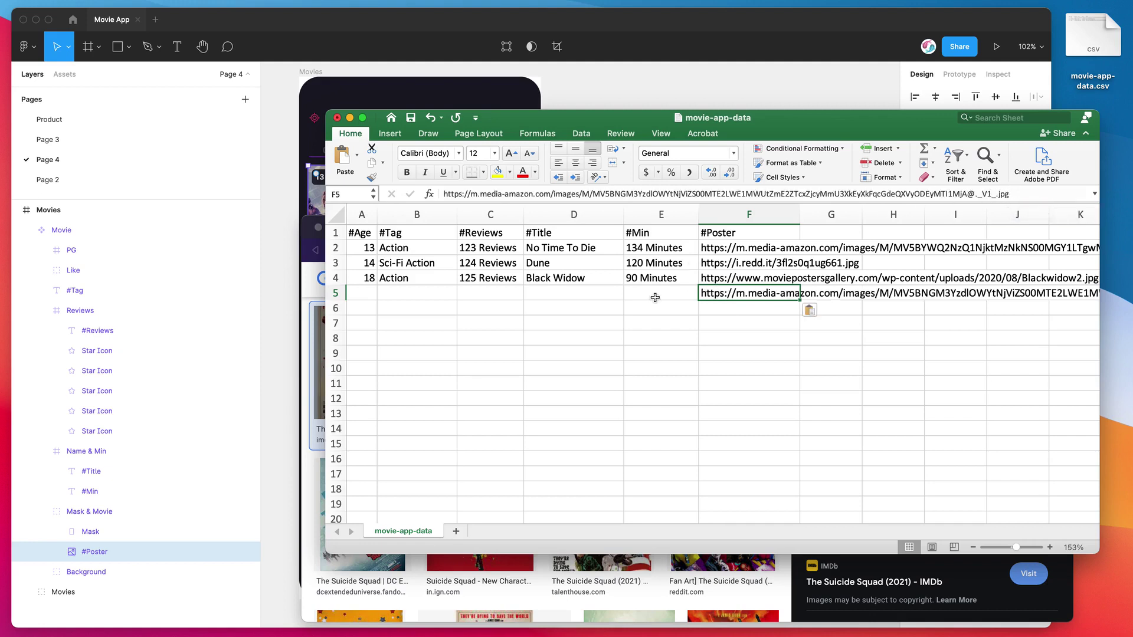
left_click(722, 253)
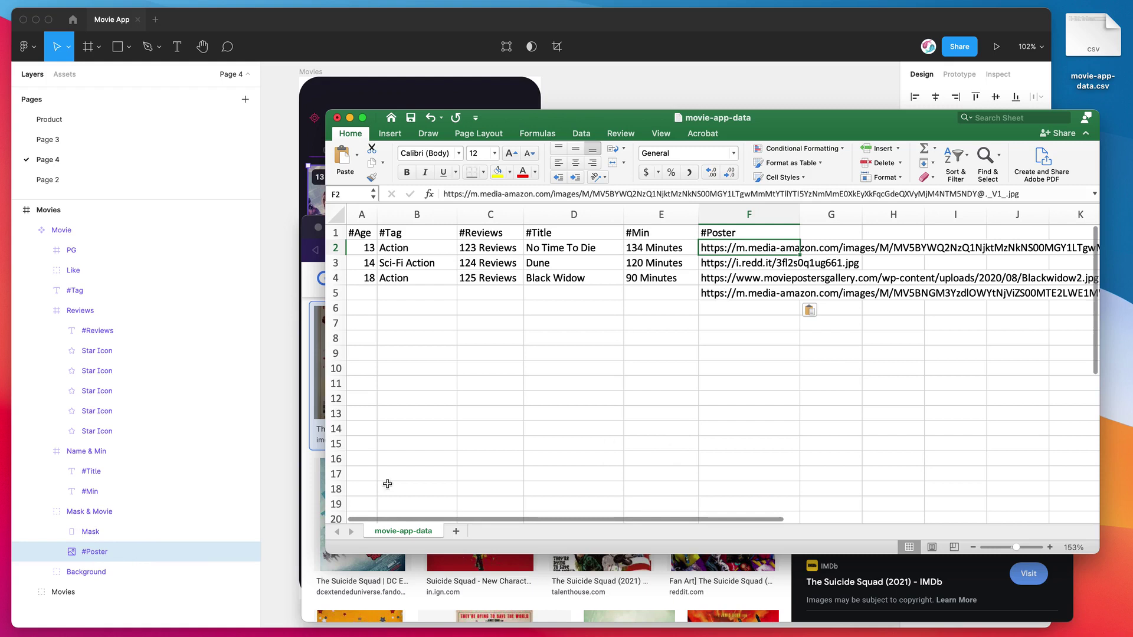
left_click(659, 293)
type("120")
key("Return")
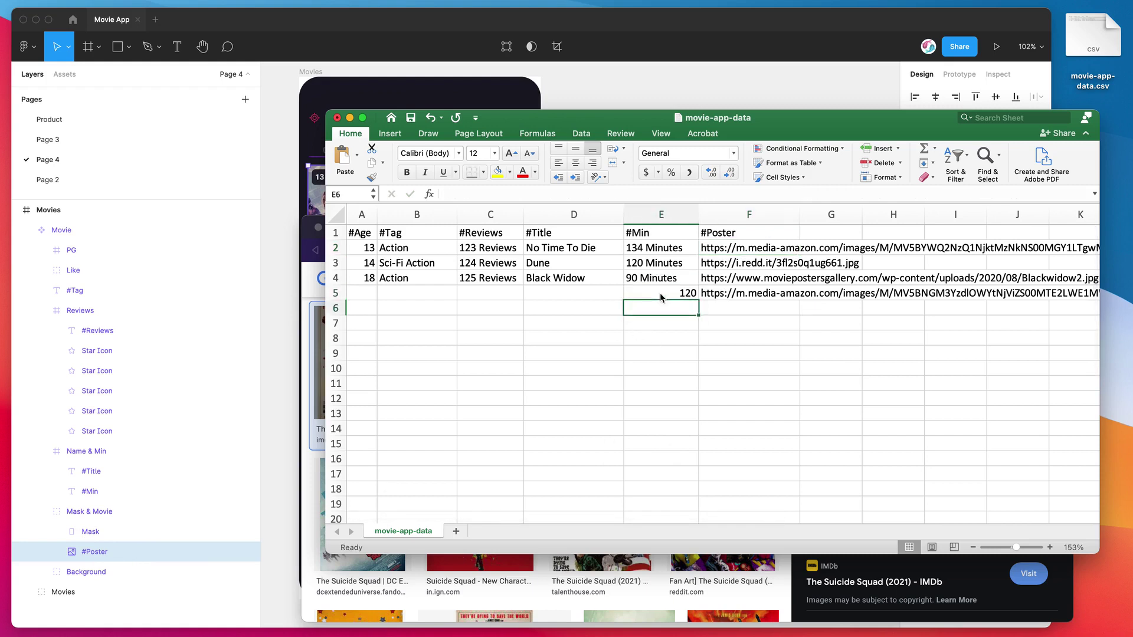
double_click(649, 293)
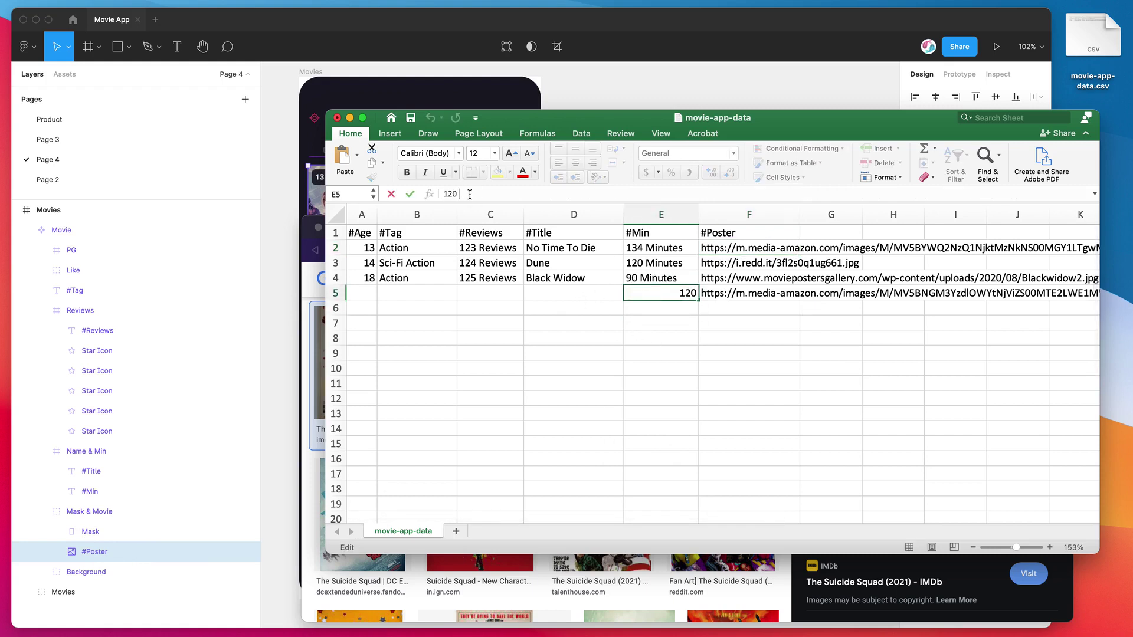
type("Min")
key("Return")
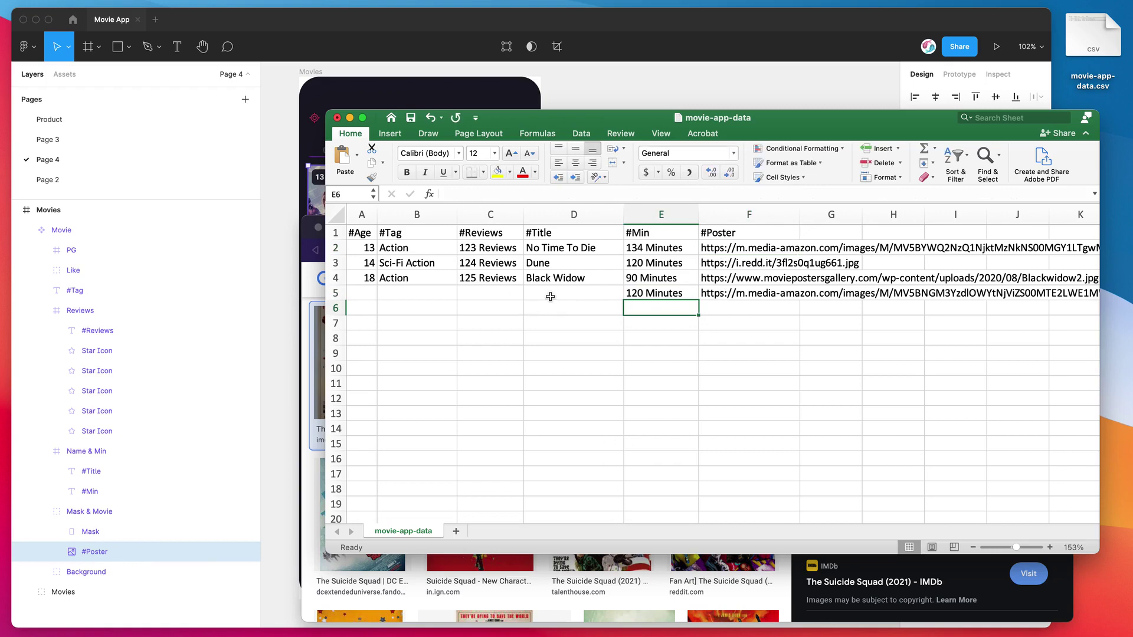
Fill row 5 with title Suicide Squad, 123 Reviews, tag Action and age 18.
left_click(549, 294)
type("Suicide")
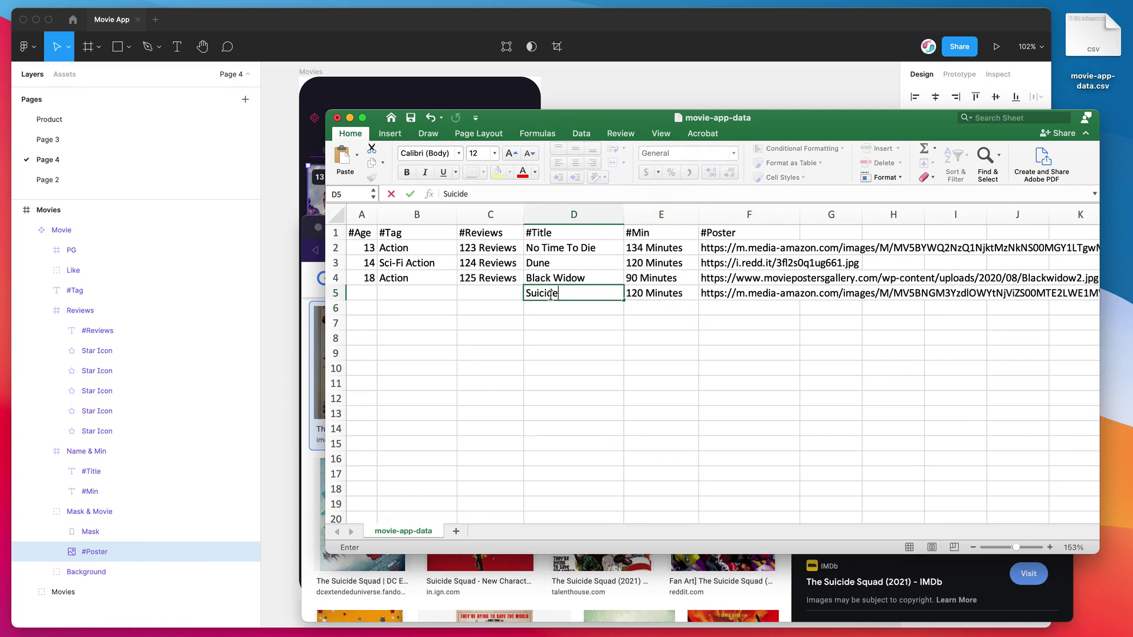
type("quad")
key("Return")
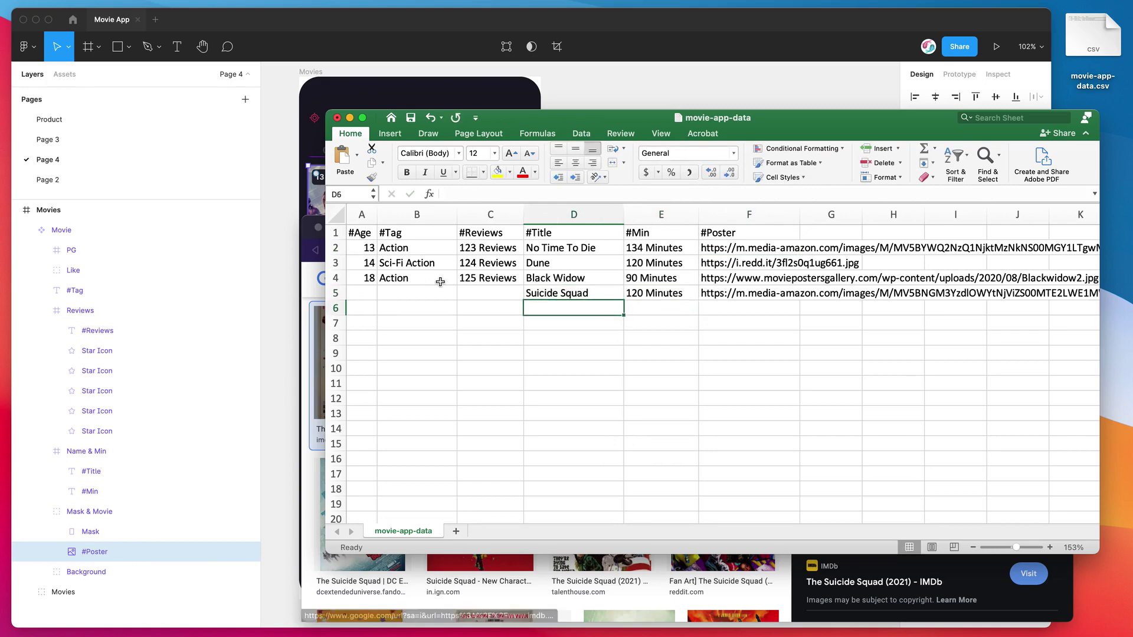
left_click(482, 294)
type("12")
key("Down")
key("Return")
left_click(414, 294)
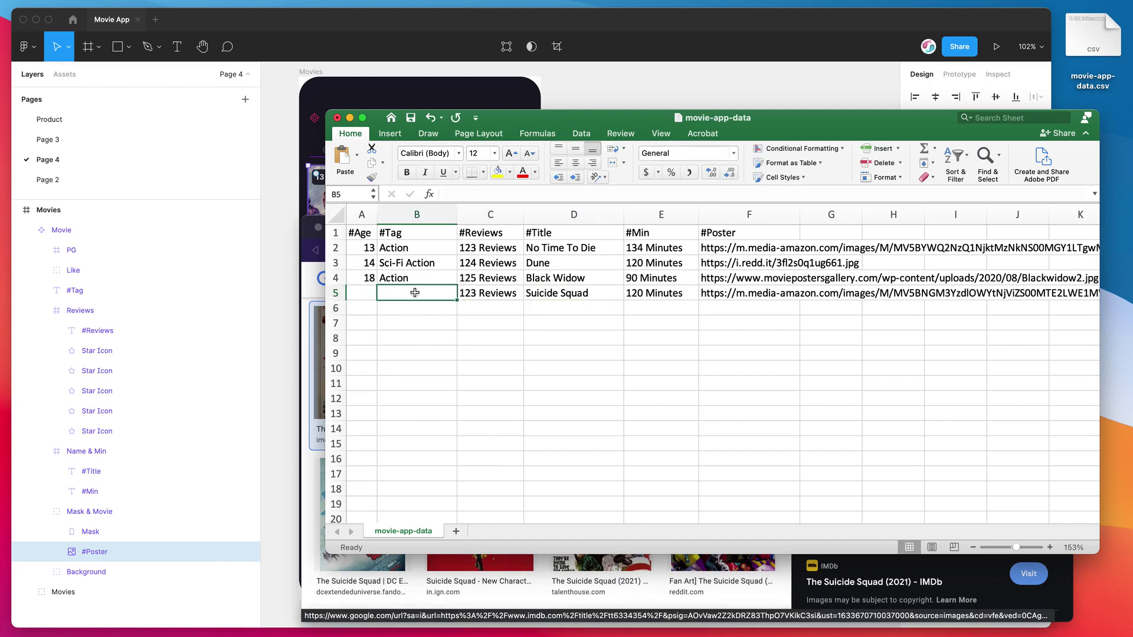
type("A")
left_click(364, 295)
type("18")
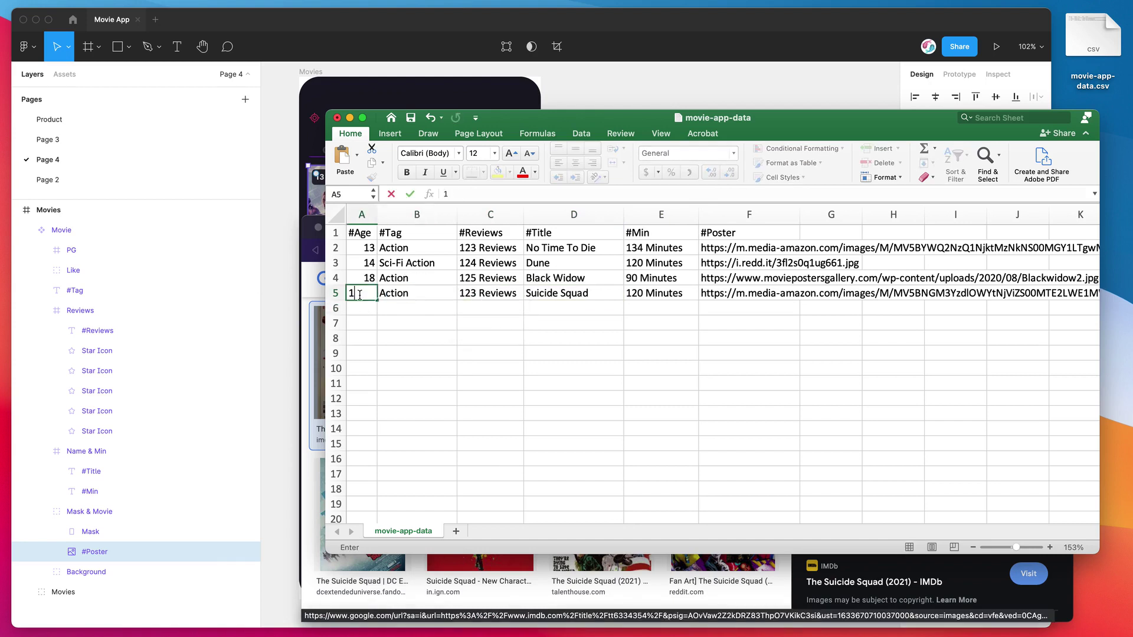
key("Return")
Select the four movie rows to review them, then clear the selection.
left_click(336, 247)
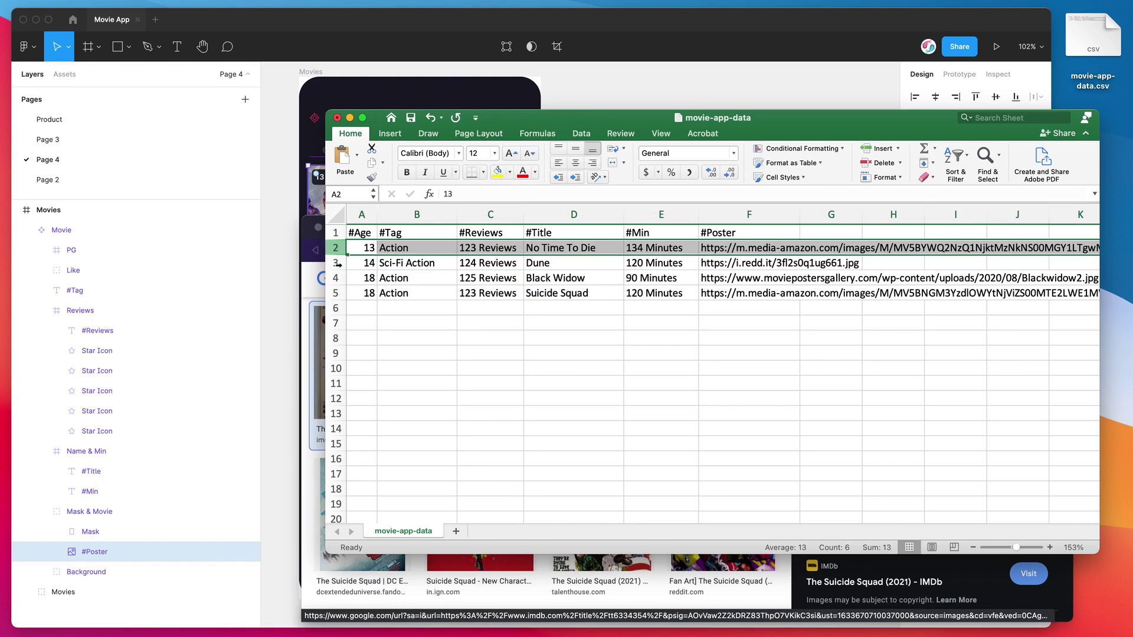
left_click(336, 293, "shift")
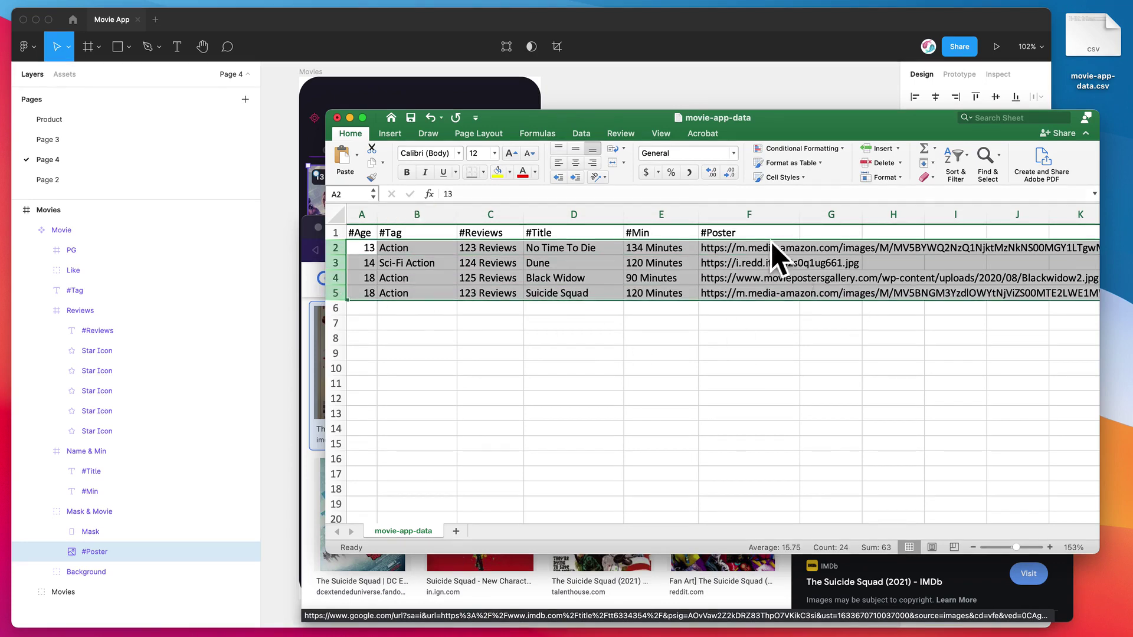
left_click(739, 234)
left_click(336, 247)
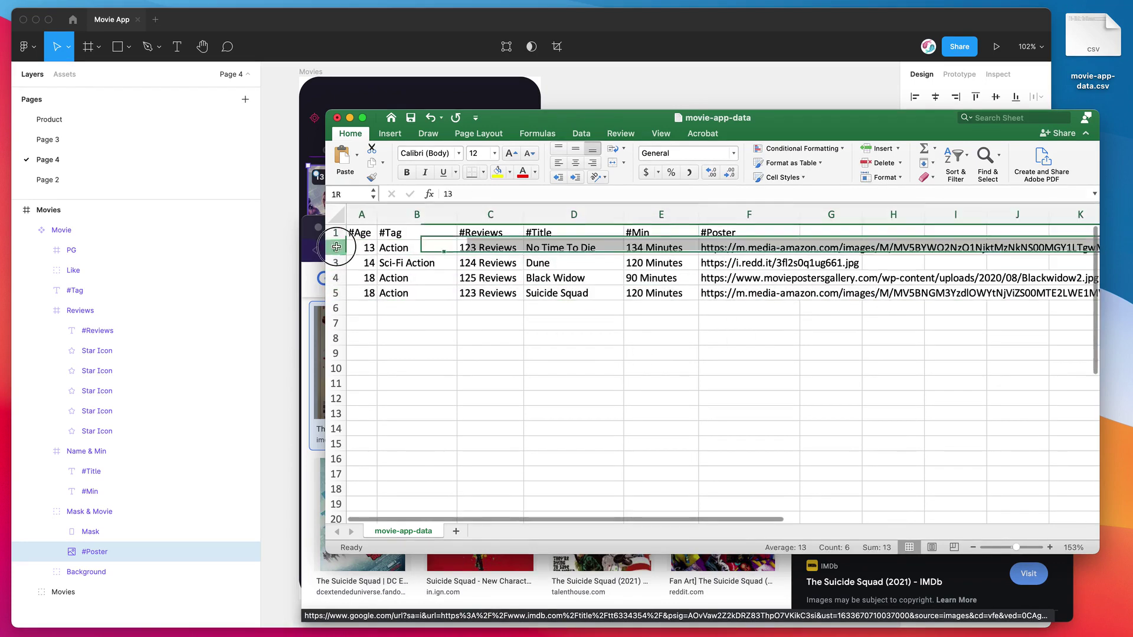
left_click(336, 293, "shift")
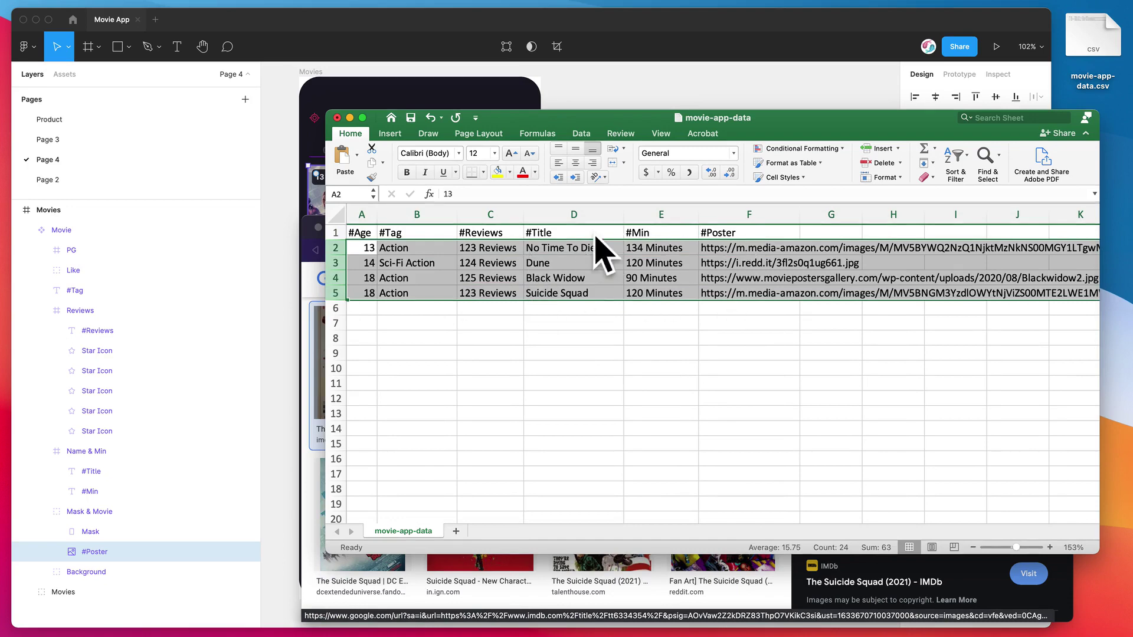
left_click(610, 308)
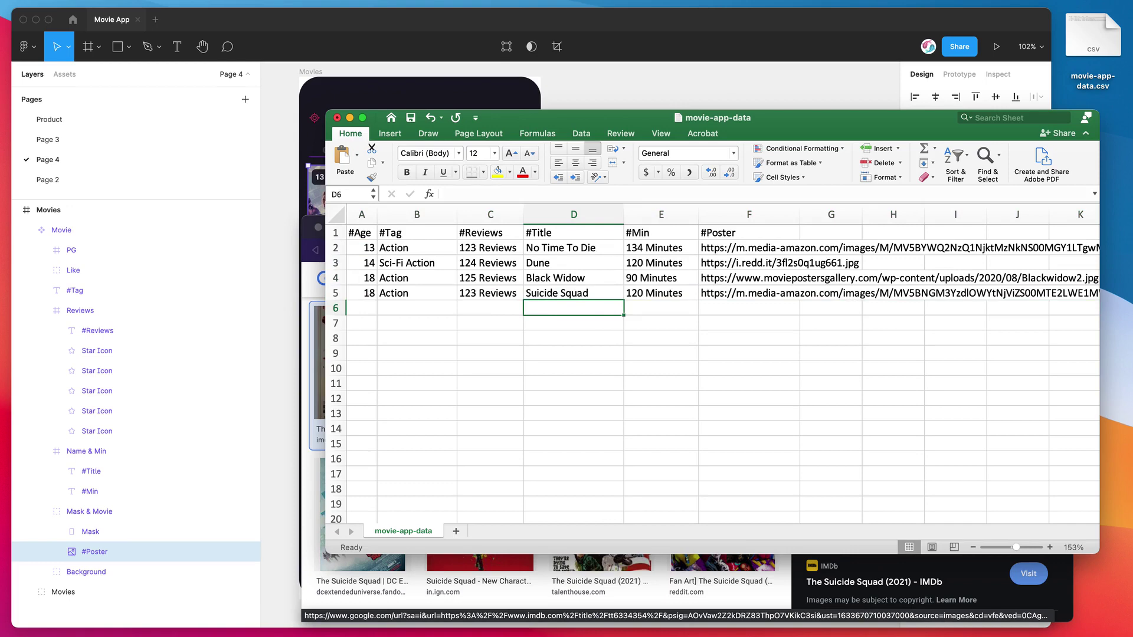
Save as CSV UTF-8 over movie-app-data.csv and dismiss the Possible Data Loss bar.
key("super+shift+s")
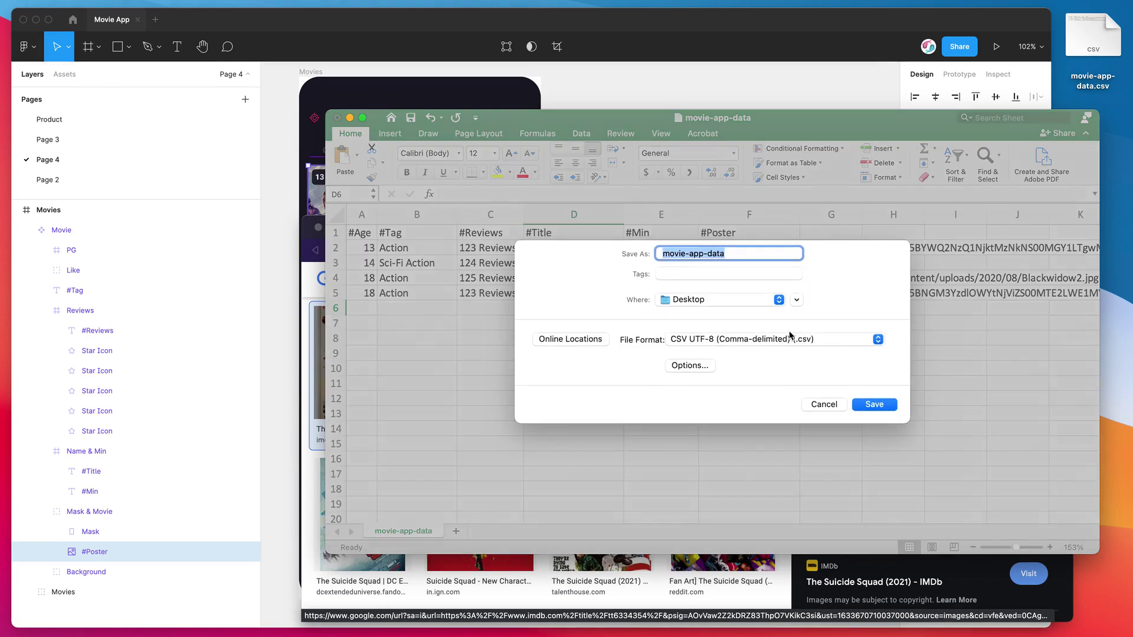
left_click(676, 341)
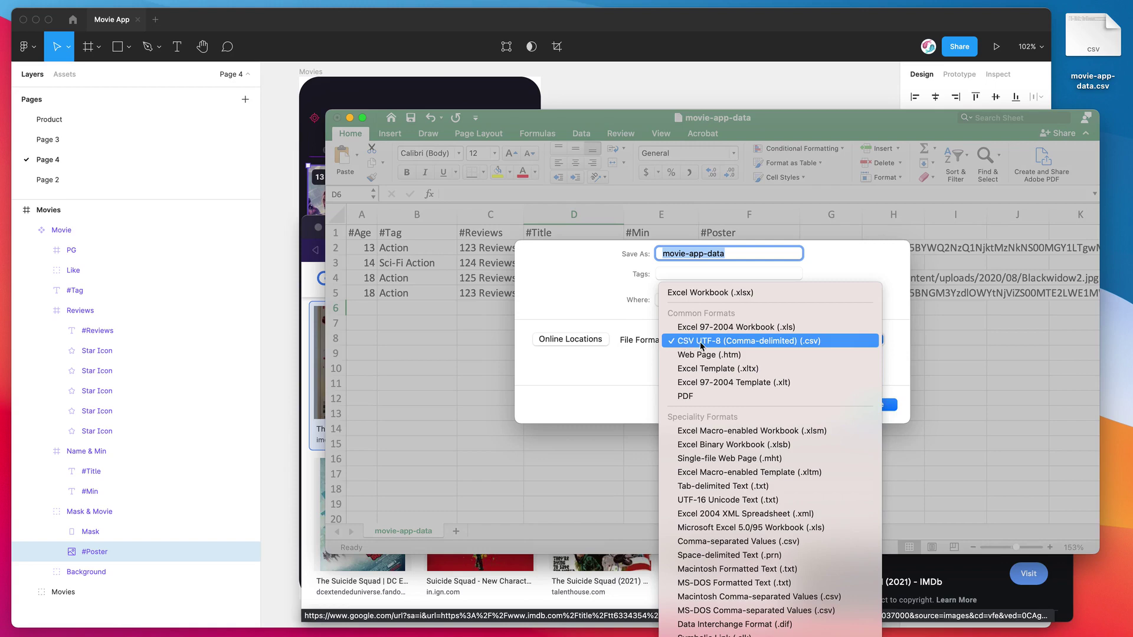
left_click(688, 342)
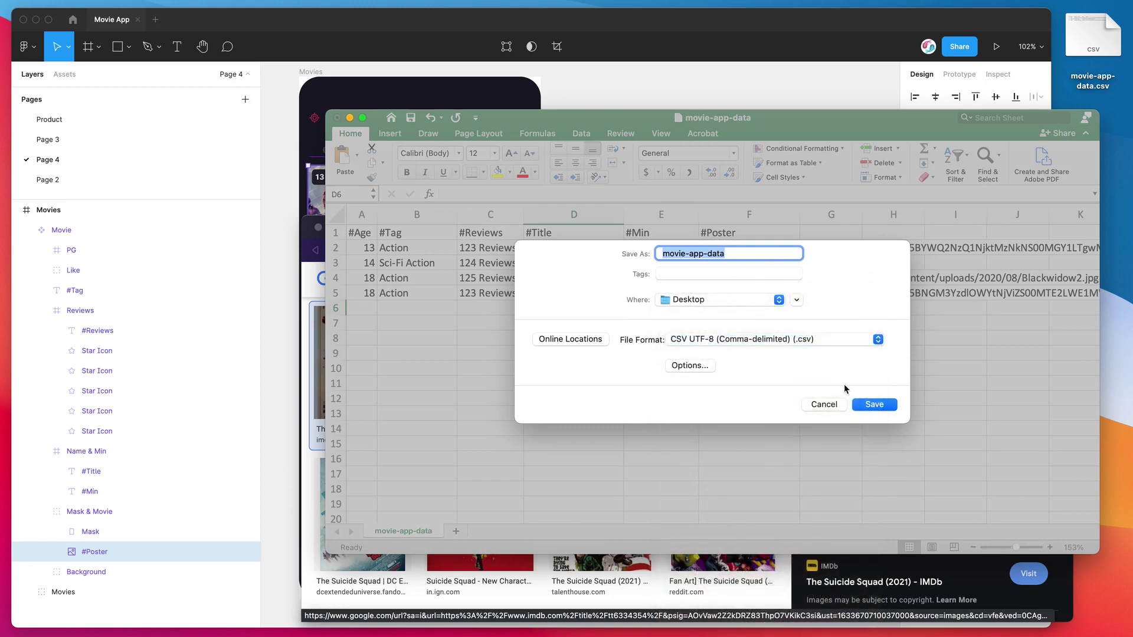
left_click(869, 405)
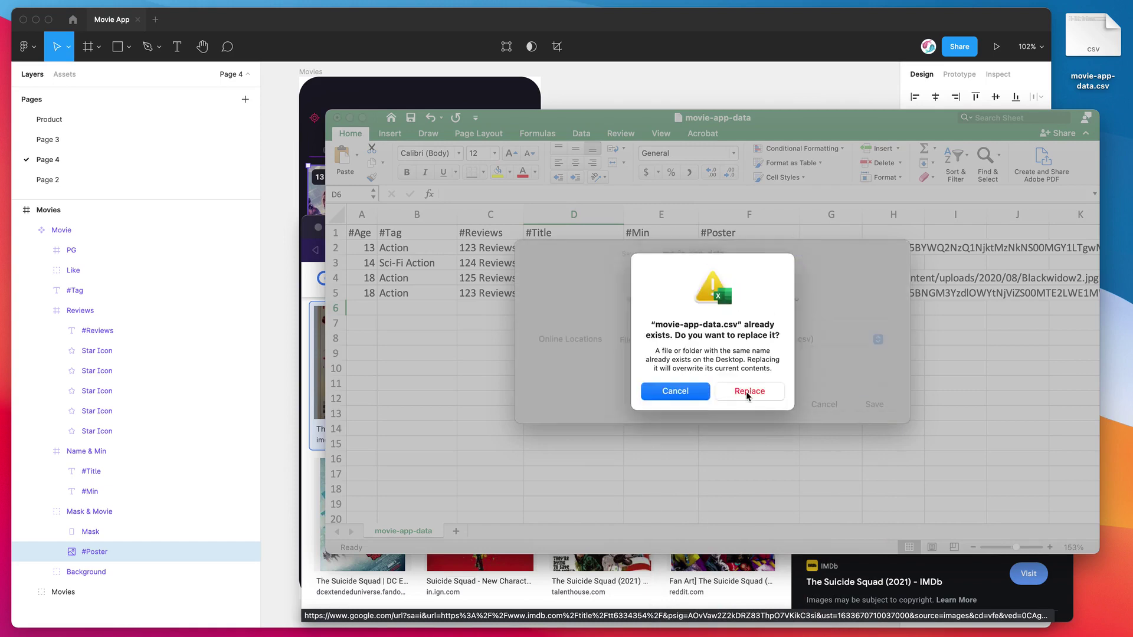
left_click(746, 391)
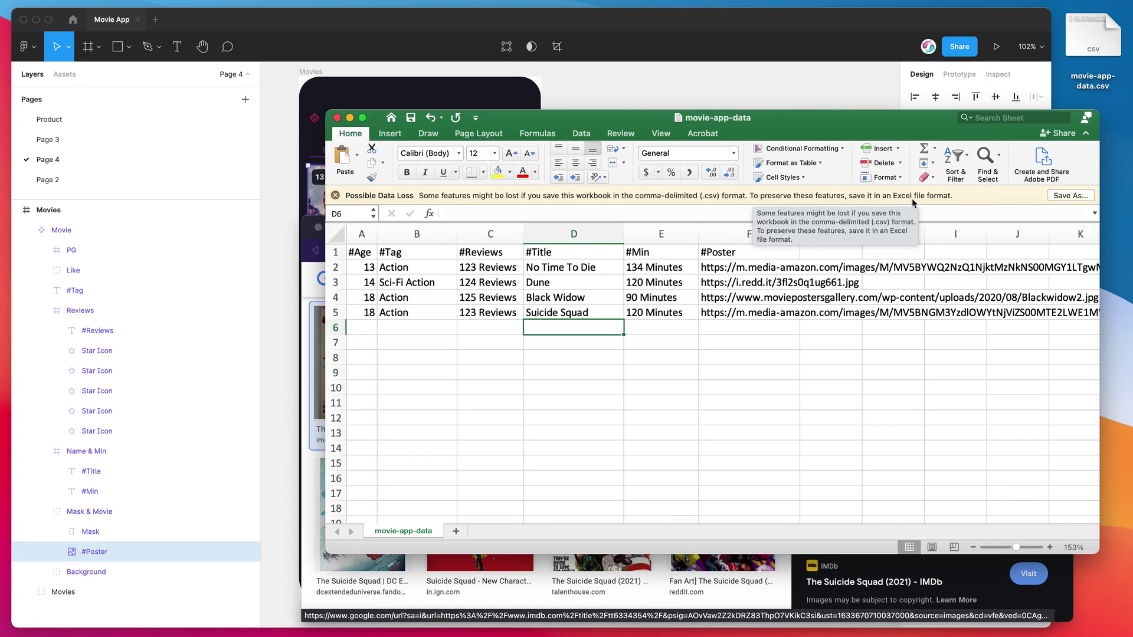
left_click(336, 197)
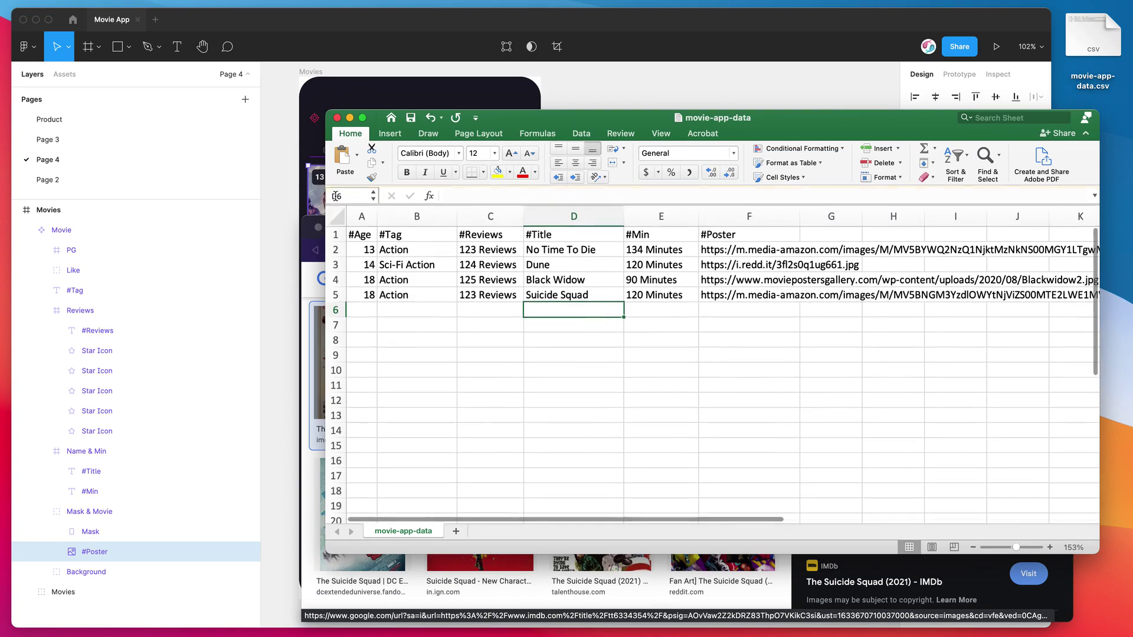
Run CopyDoc Text Kit from the canvas Plugins menu and place it beside the phone frame.
left_click(292, 122)
left_click(647, 271)
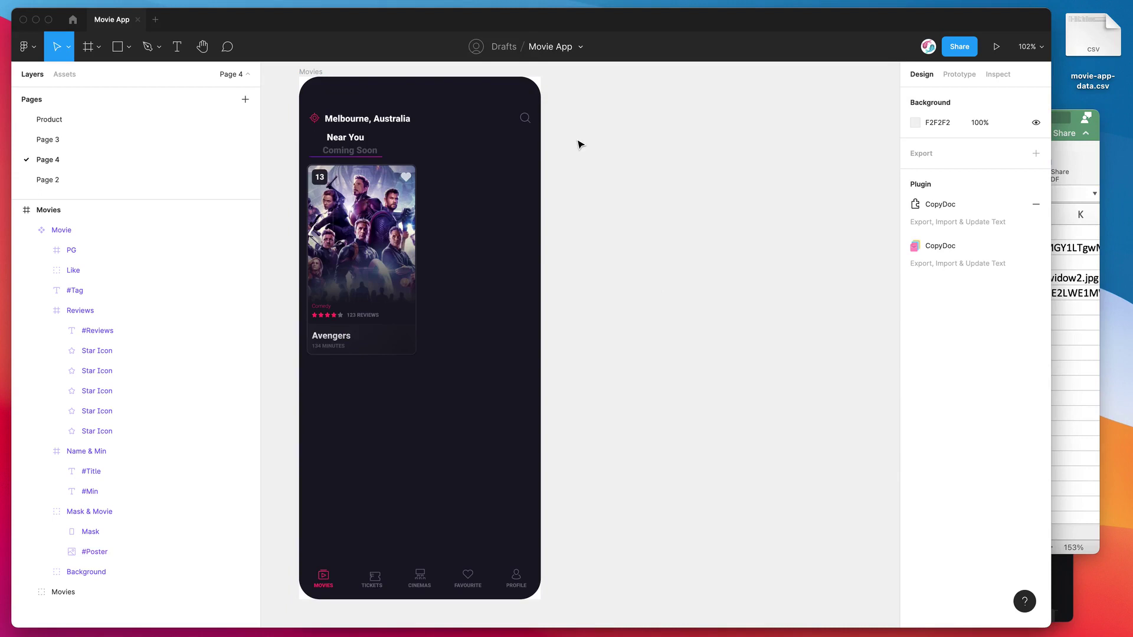
right_click(578, 143)
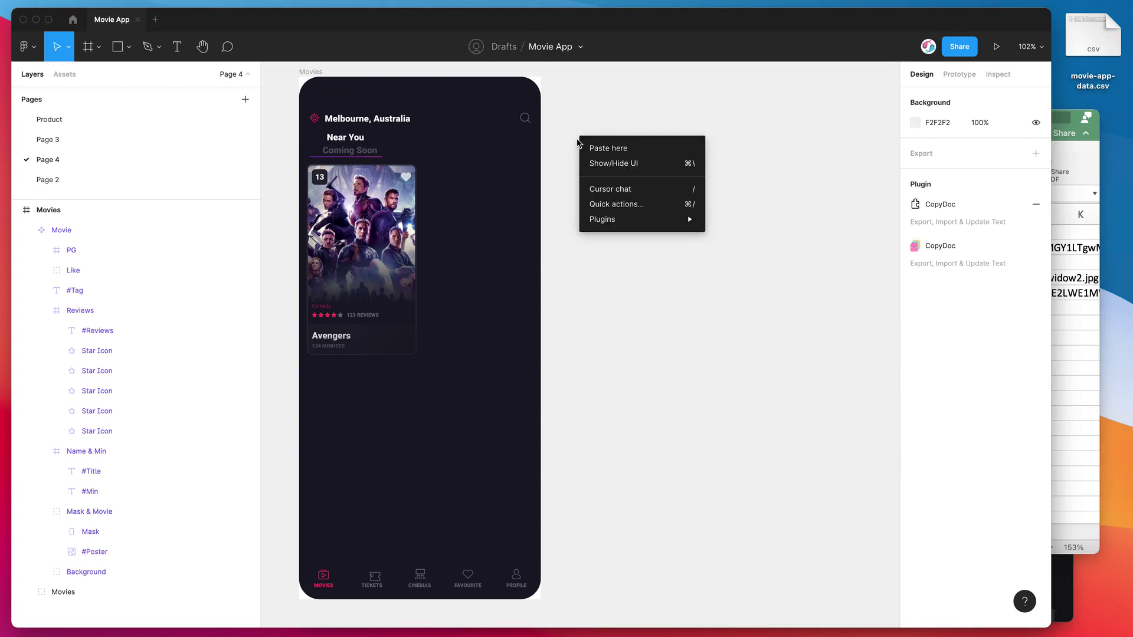
mouse_move(605, 220)
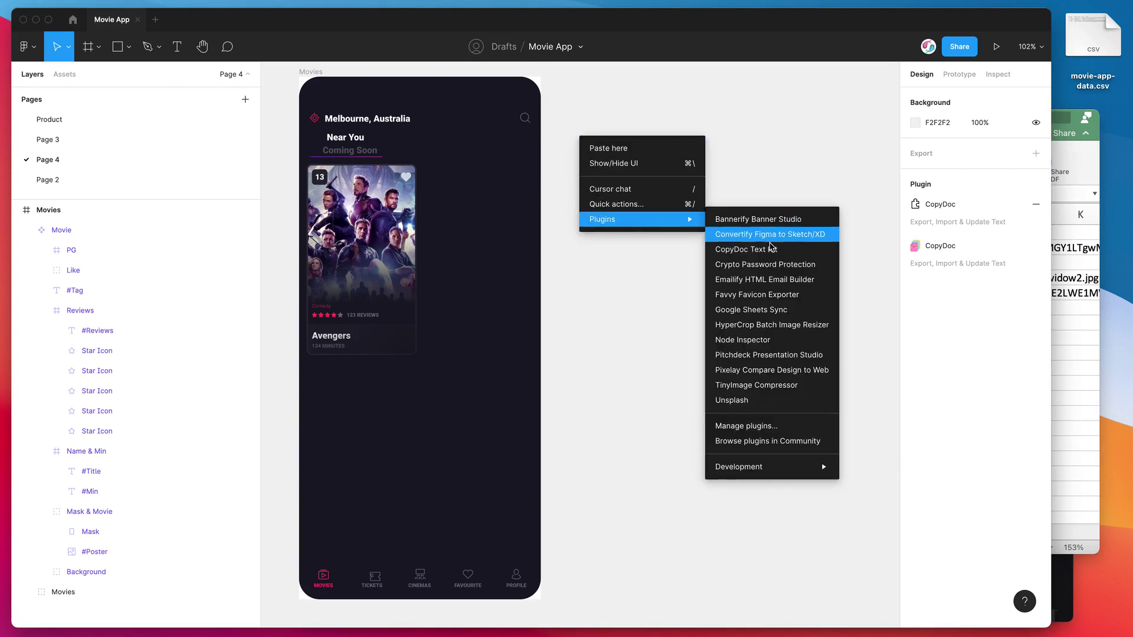
left_click(734, 253)
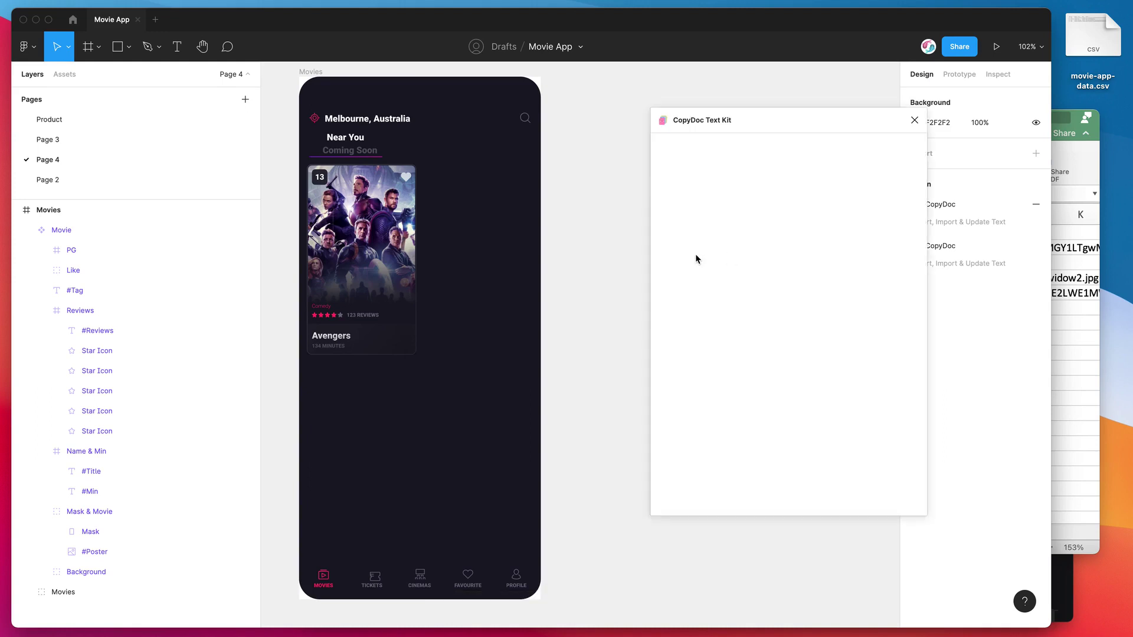
left_click_drag(741, 118, 658, 110)
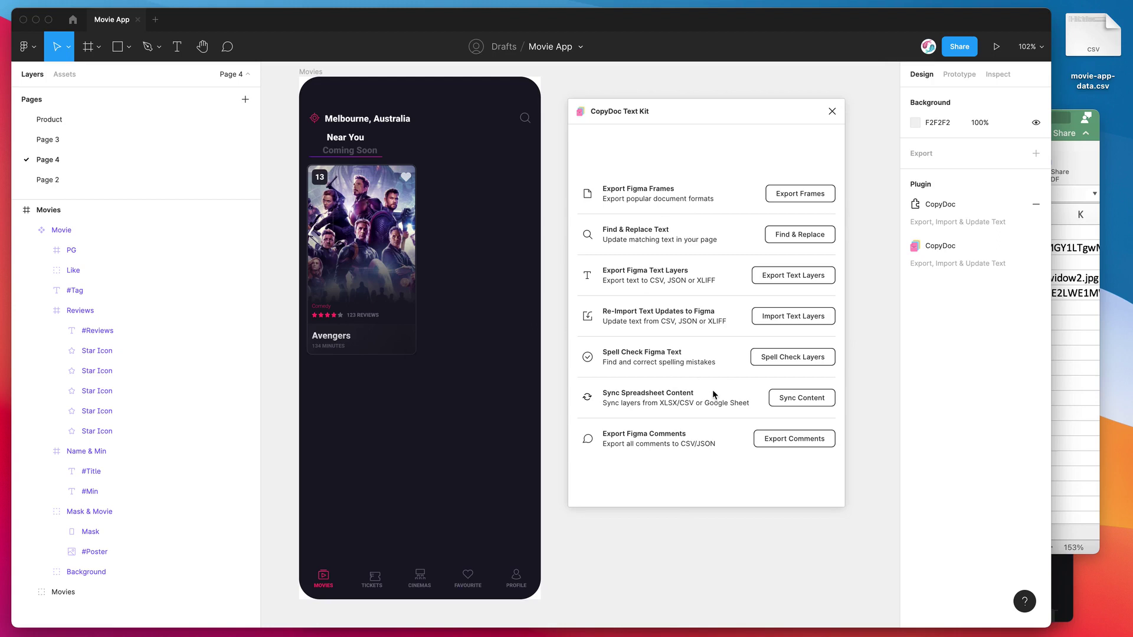
Open Sync Content and drop movie-app-data.csv from the desktop onto the upload zone.
left_click(790, 400)
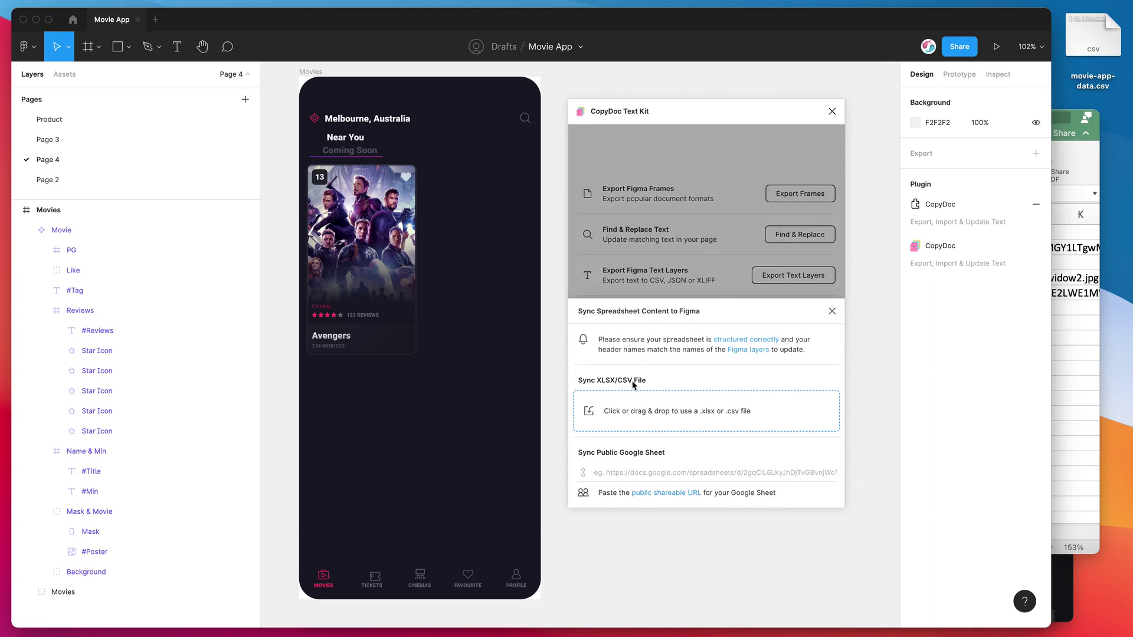
left_click(1091, 51)
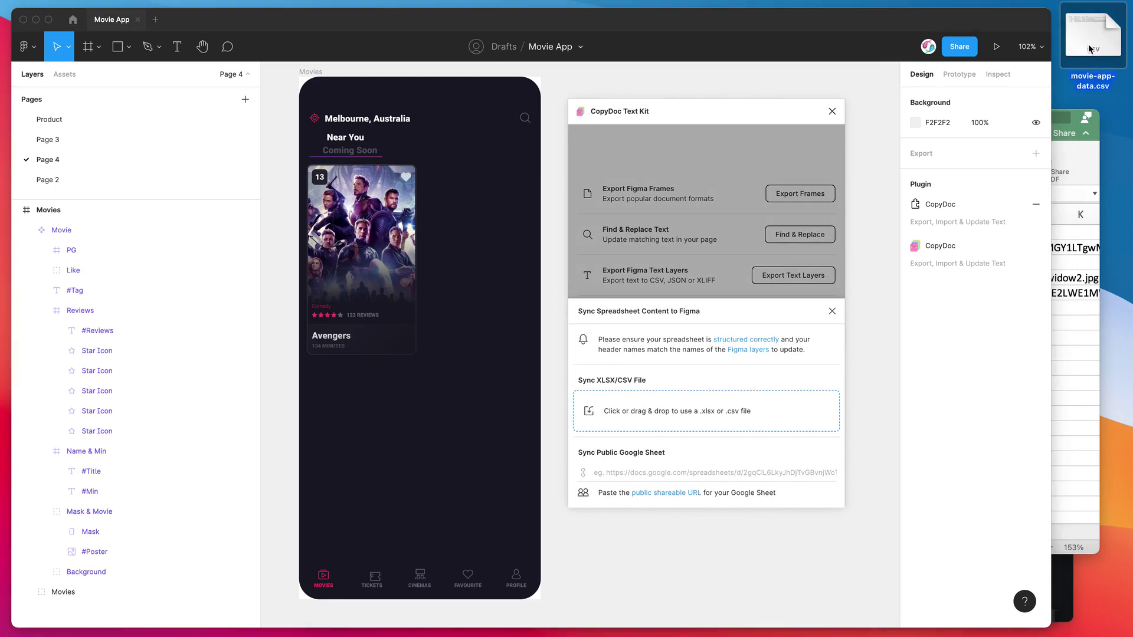
left_click_drag(1092, 35, 684, 411)
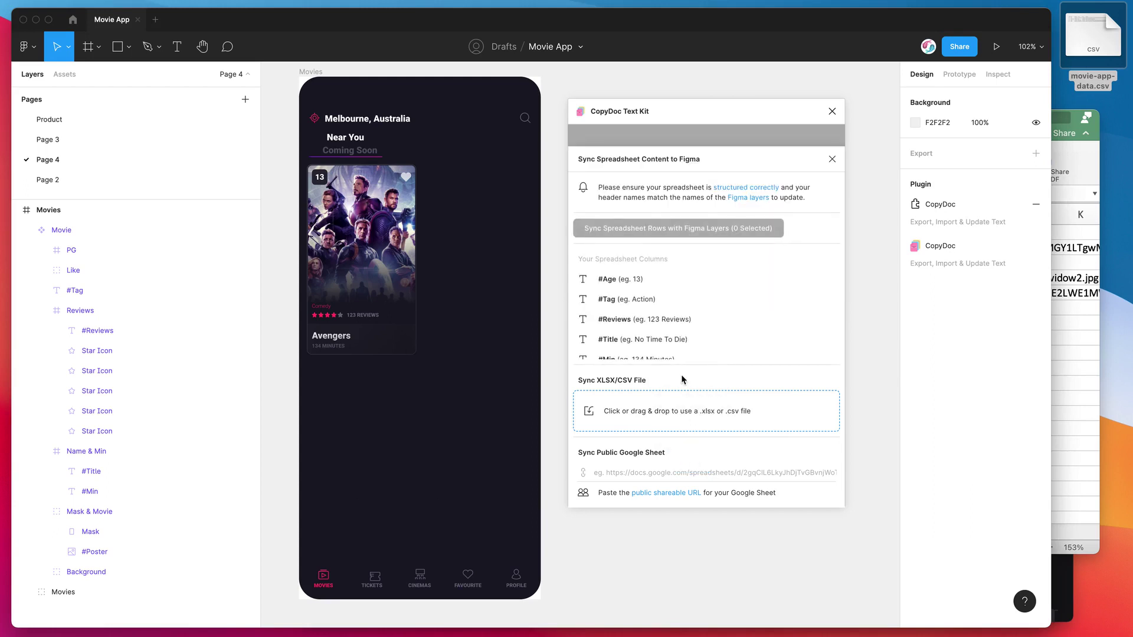
Review the listed #Age, #Tag, #Reviews, #Title, #Min and #Poster columns, adjusting the plugin window.
scroll(620, 280, "down", 3)
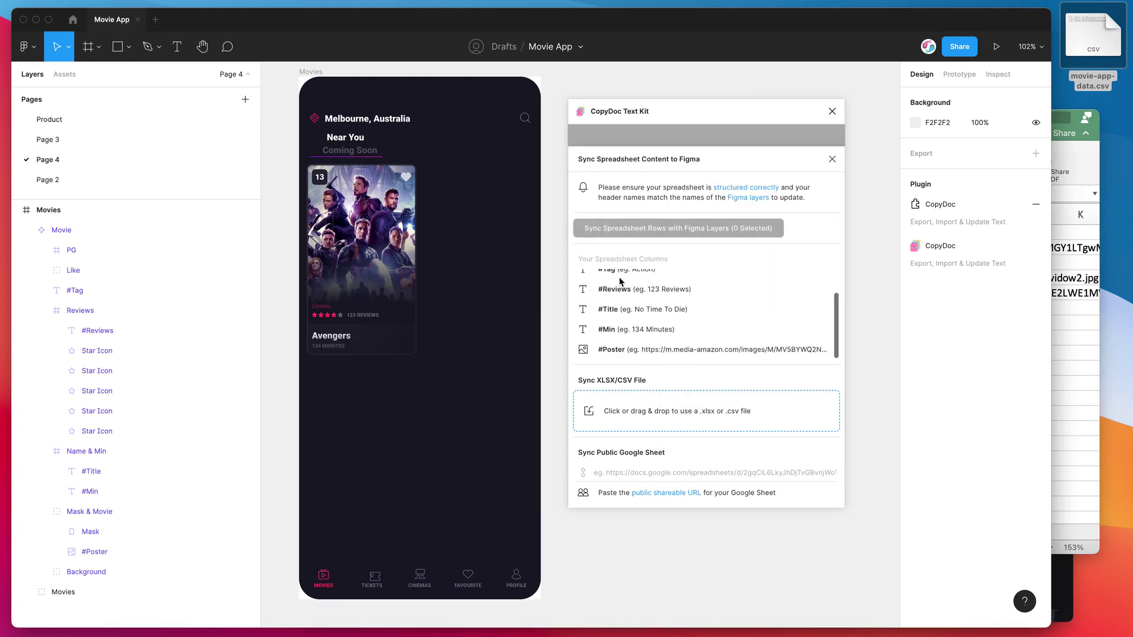
scroll(637, 268, "up", 3)
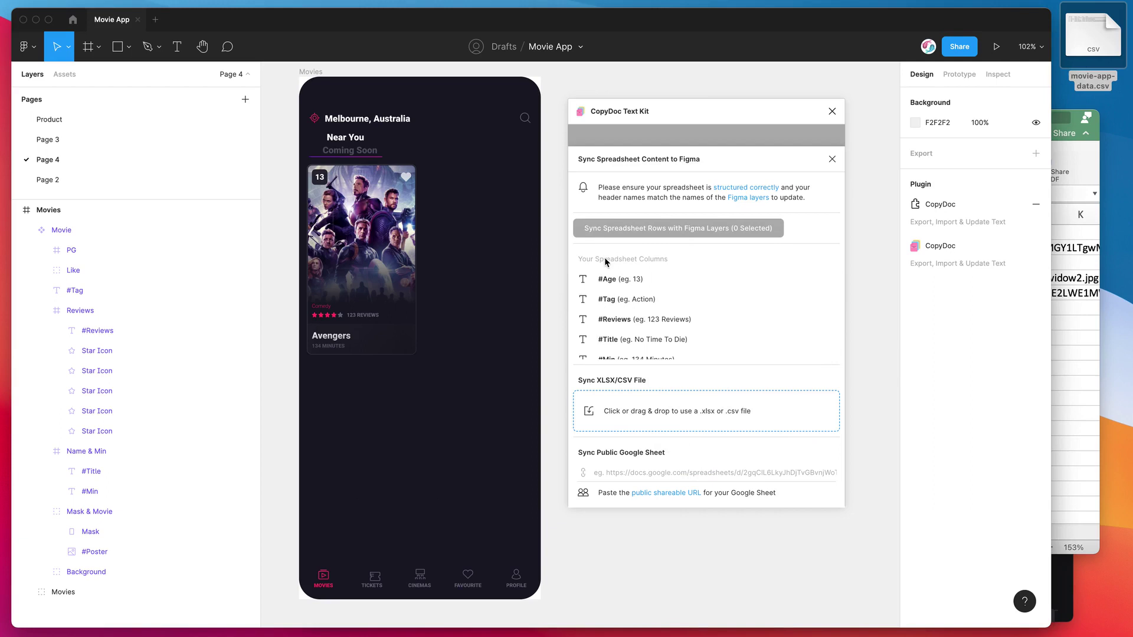
scroll(614, 286, "down", 2)
scroll(608, 285, "up", 2)
scroll(601, 324, "down", 3)
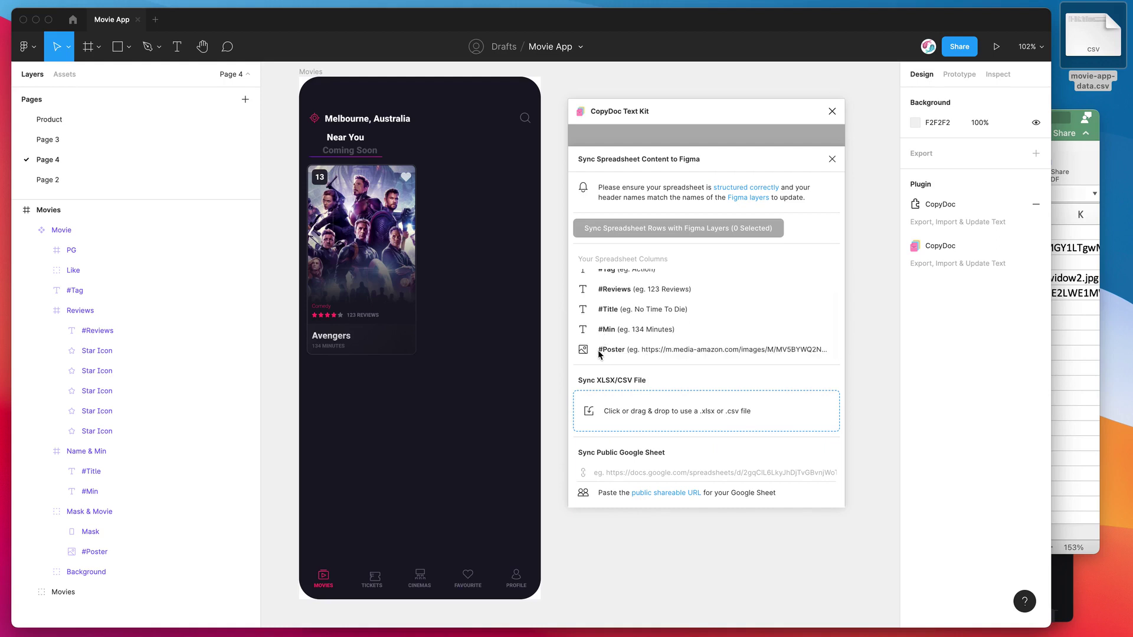
scroll(594, 348, "up", 2)
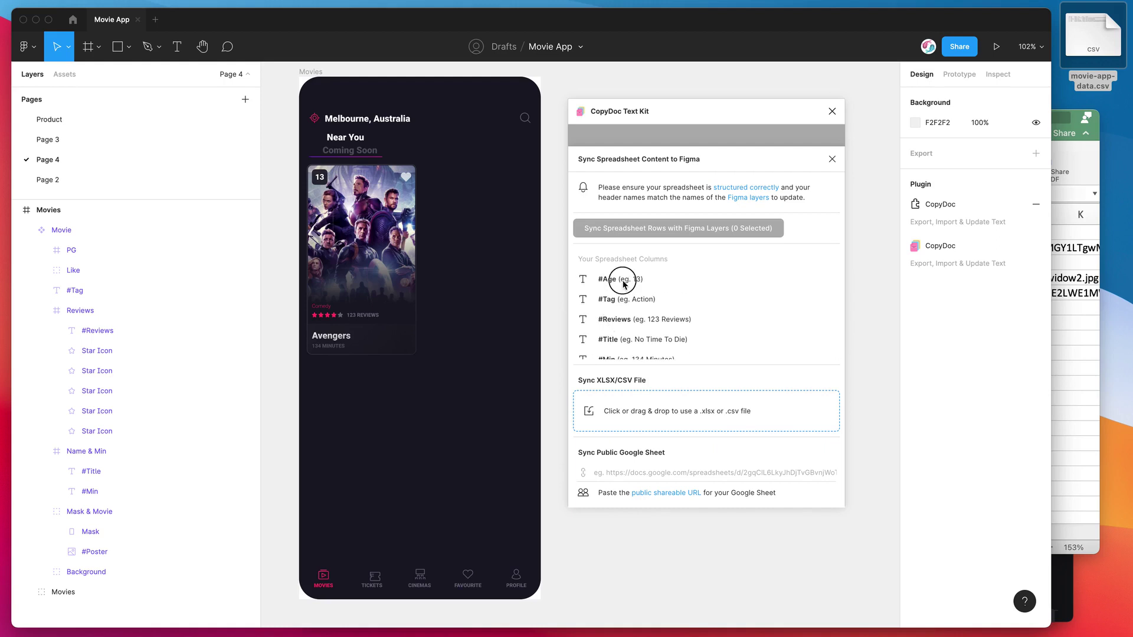
scroll(638, 290, "down", 1)
scroll(638, 295, "up", 1)
scroll(649, 310, "down", 2)
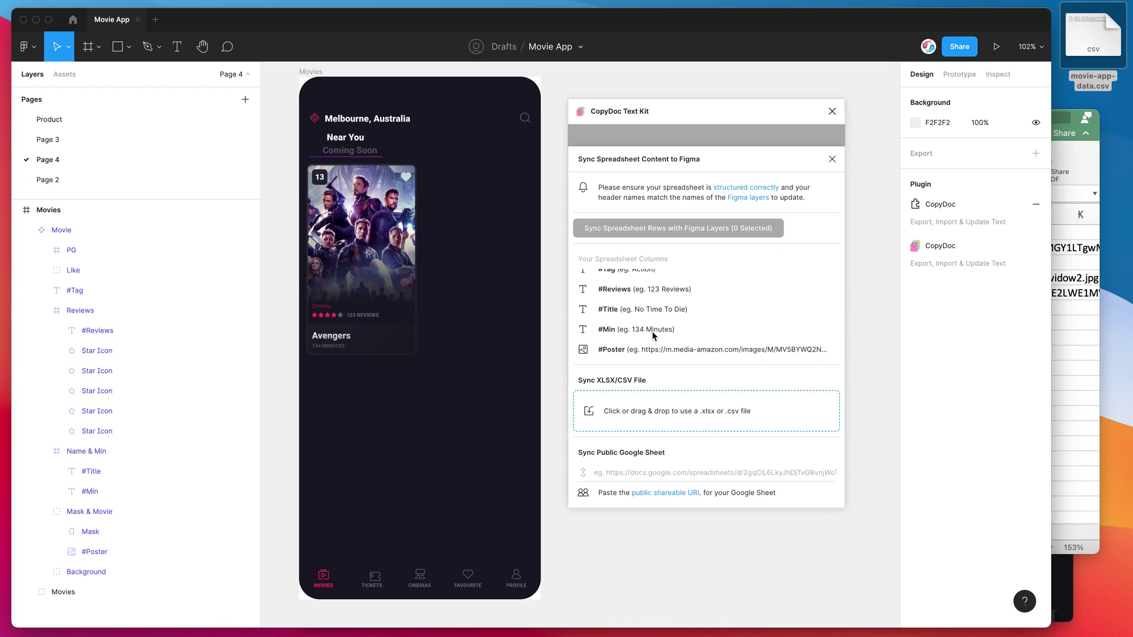
scroll(657, 304, "up", 2)
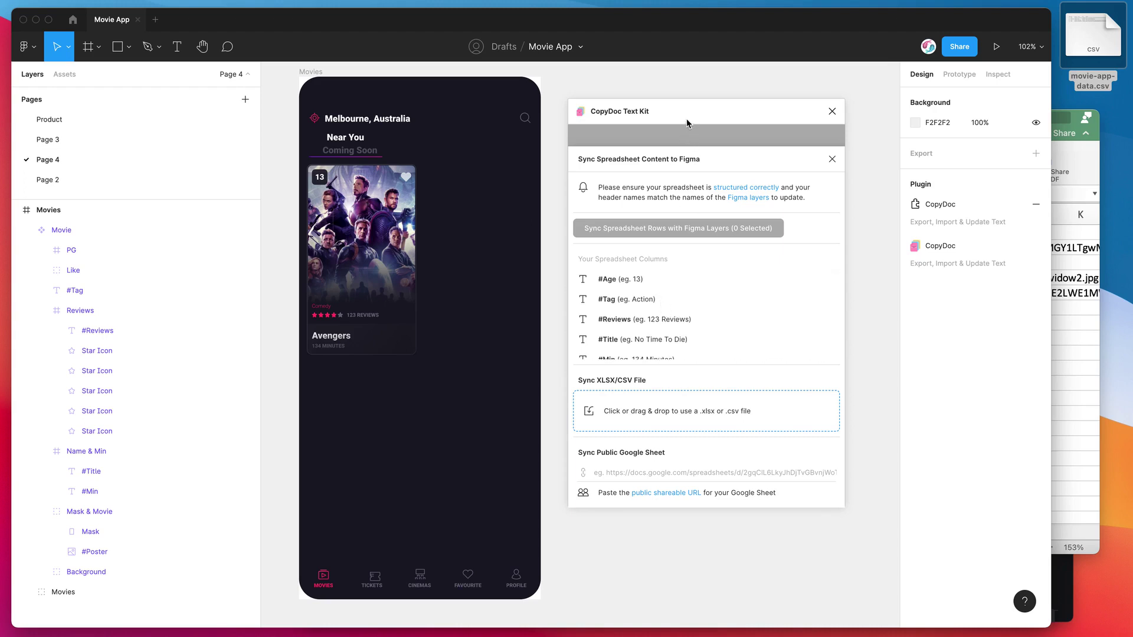
left_click_drag(686, 123, 685, 130)
scroll(615, 343, "down", 2)
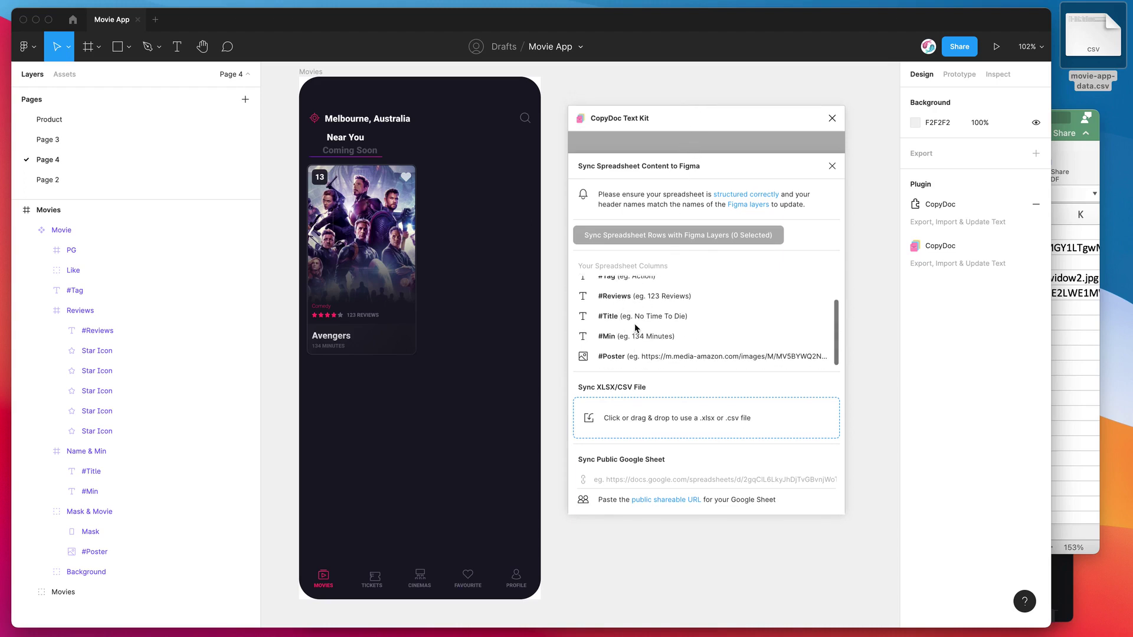
scroll(615, 344, "up", 2)
left_click_drag(695, 122, 716, 114)
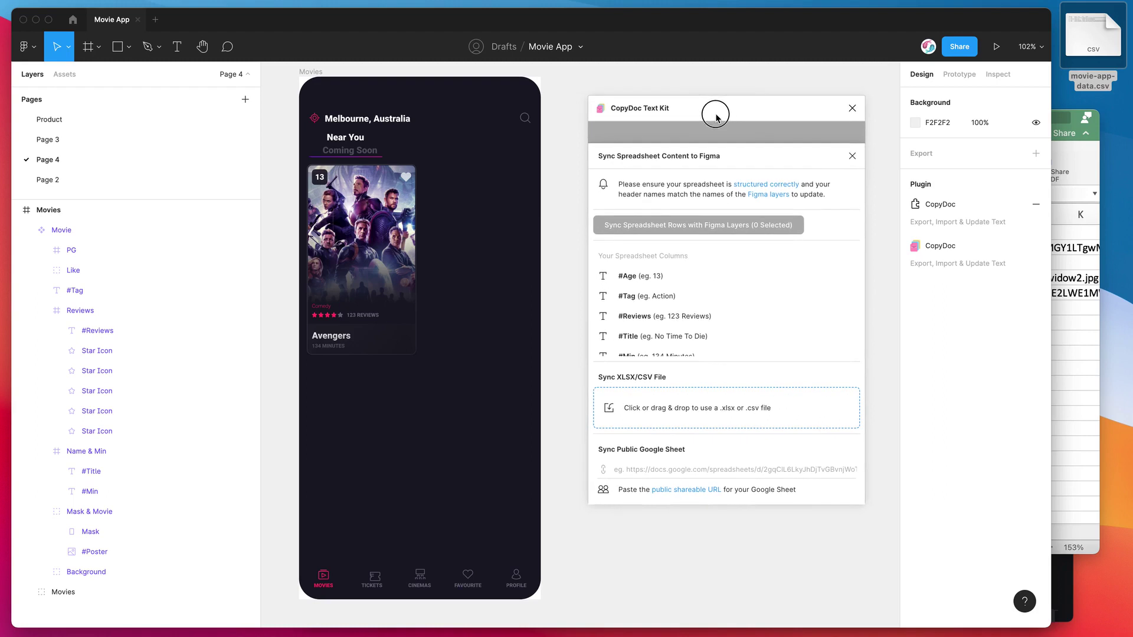
Paste copies of the Avengers movie card and arrange the four cards in a 2×2 grid.
left_click(333, 236)
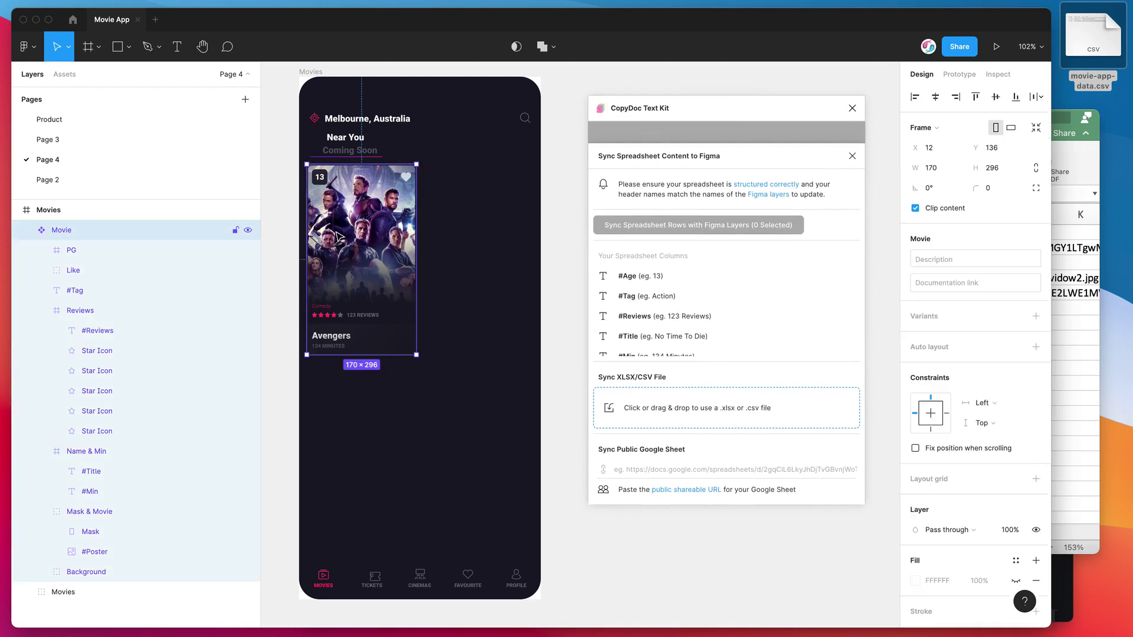
left_click(27, 231)
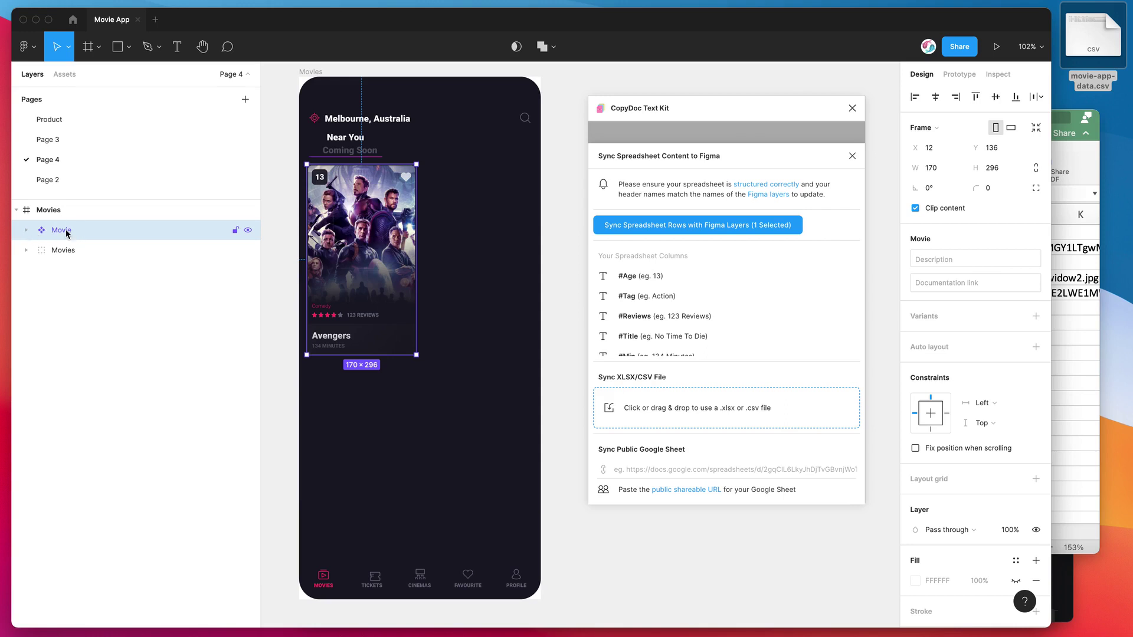
key("super+v")
left_click_drag(378, 233, 485, 234)
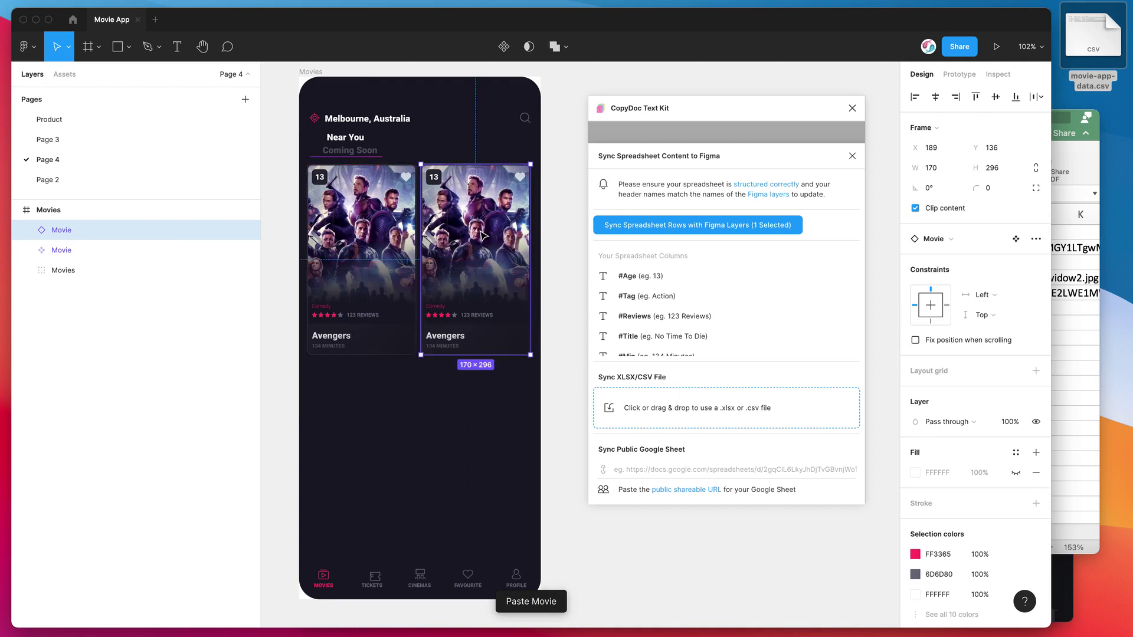
left_click_drag(478, 290, 463, 413)
key("super+v")
left_click(451, 348)
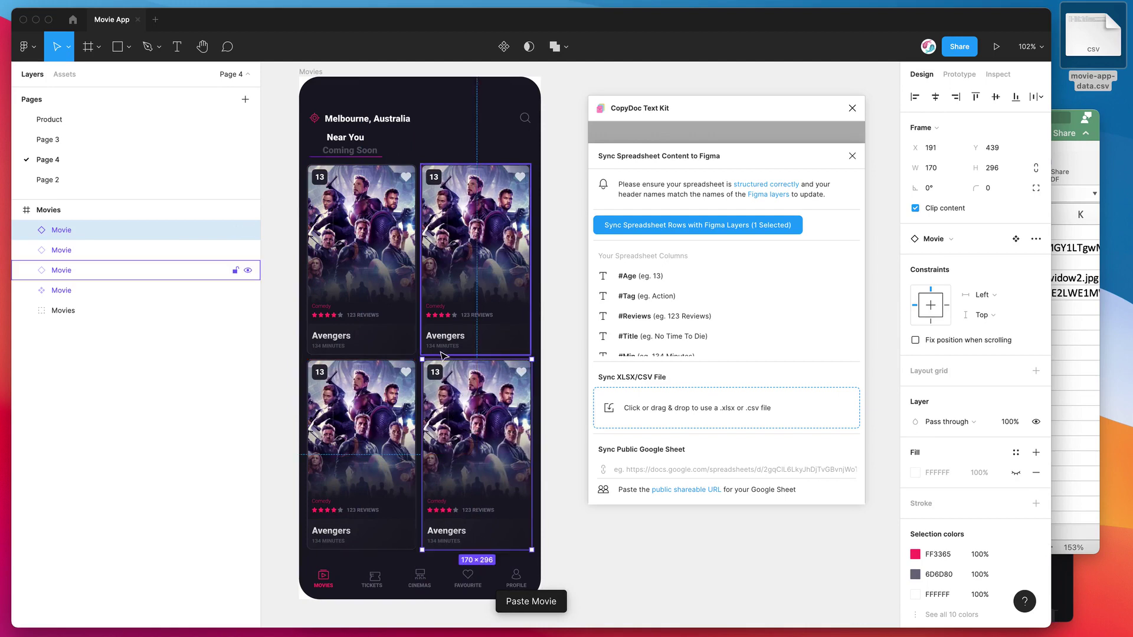
double_click(447, 343)
double_click(446, 341)
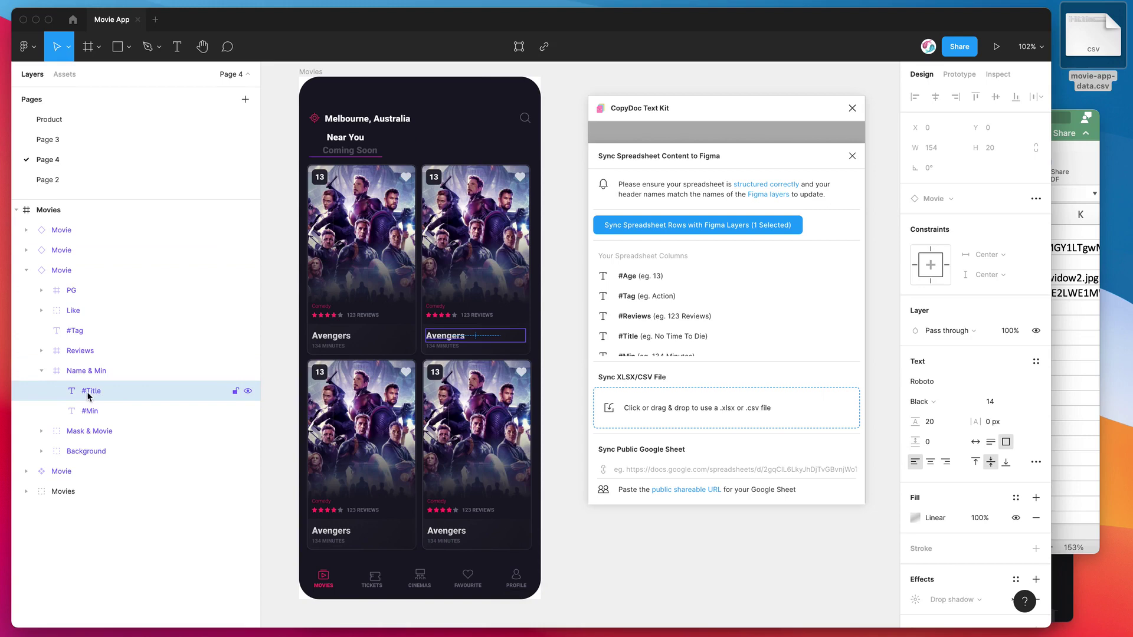
left_click(89, 431)
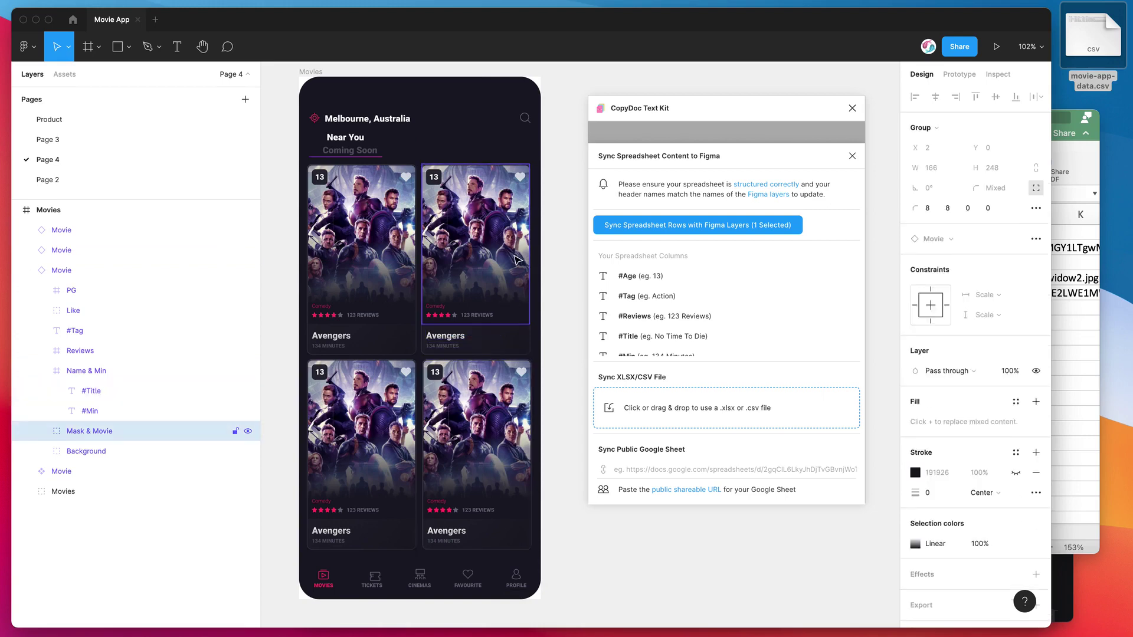
left_click(134, 450)
left_click(93, 471)
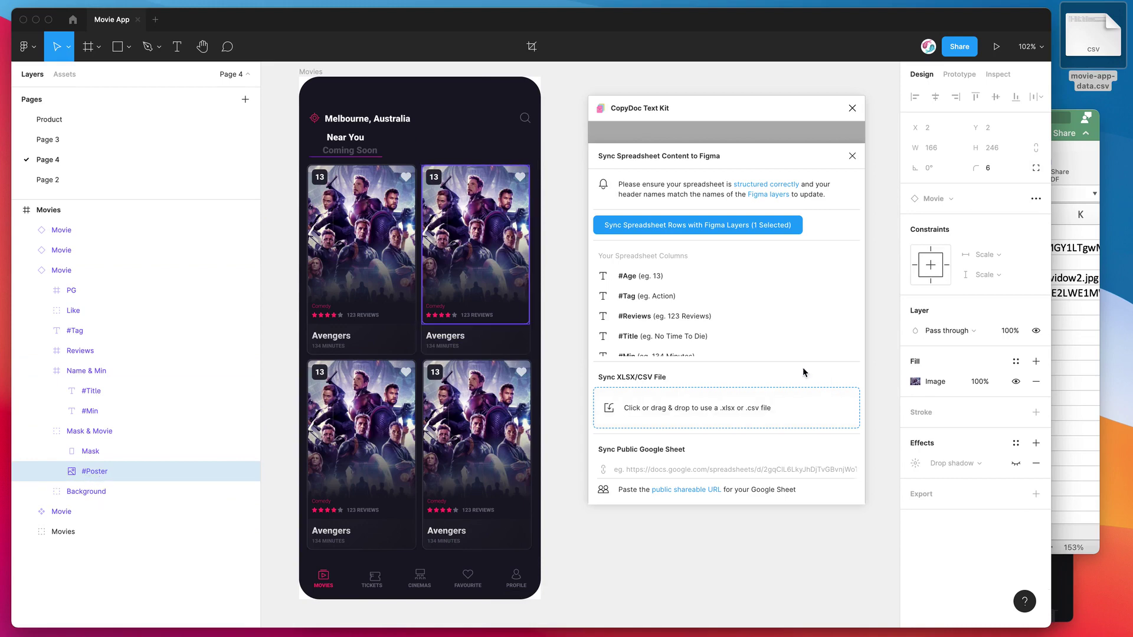
left_click(1077, 238)
left_click(623, 107)
left_click(557, 256)
left_click(363, 267)
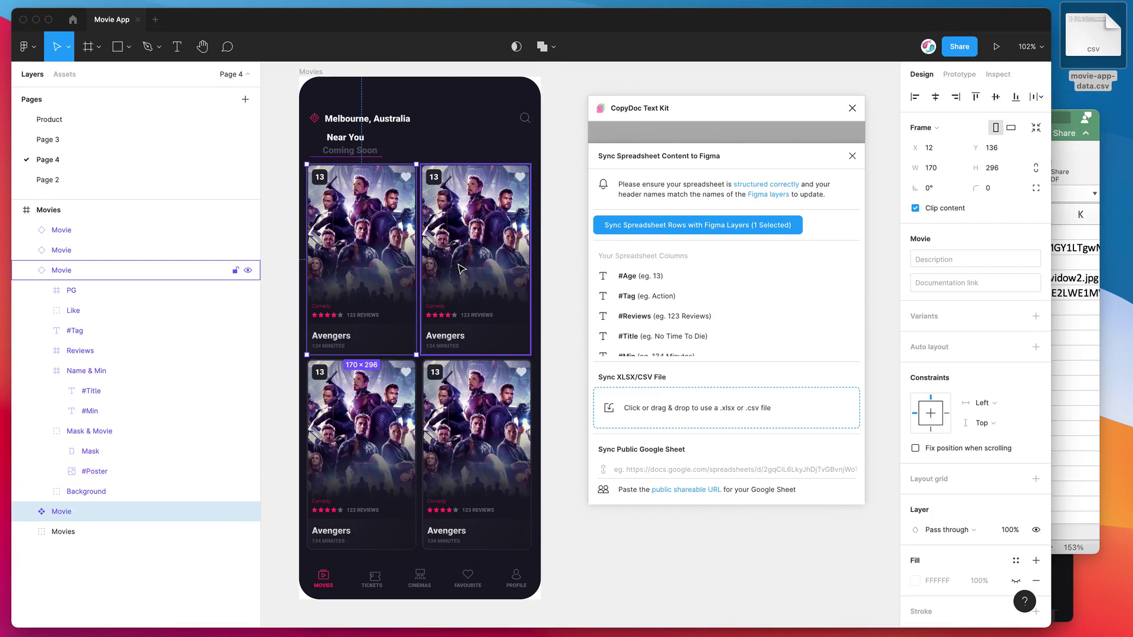
Select all four Movie cards and run CopyDoc's 'Sync Spreadsheet Rows with Figma Layers (4 Selected)'.
left_click(460, 271, "shift")
left_click(361, 448, "shift")
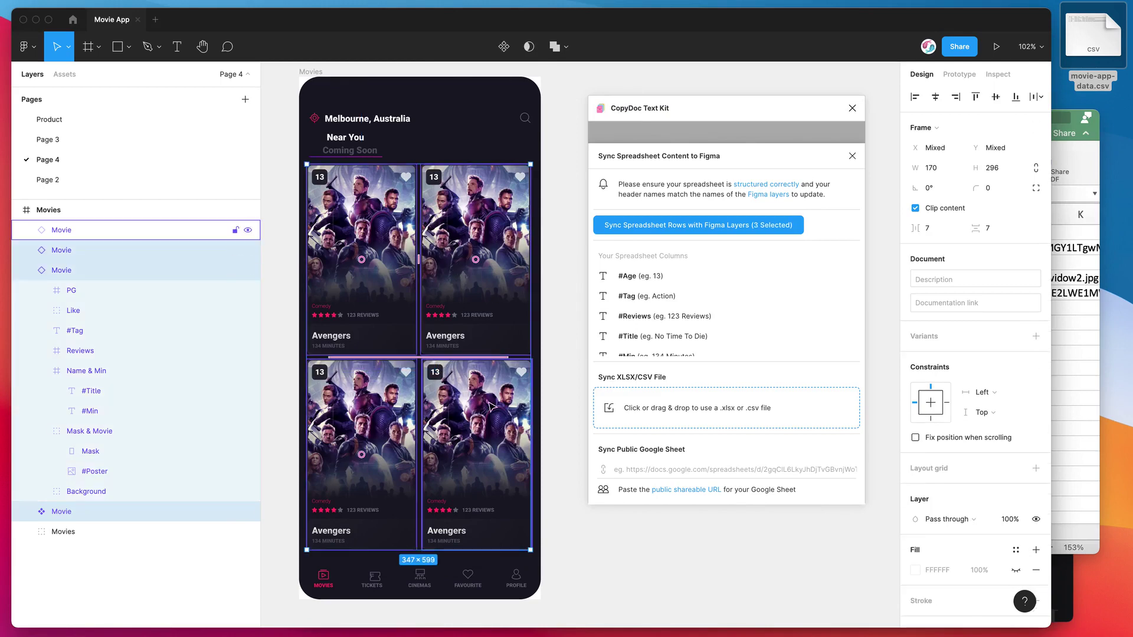
left_click(475, 448, "shift")
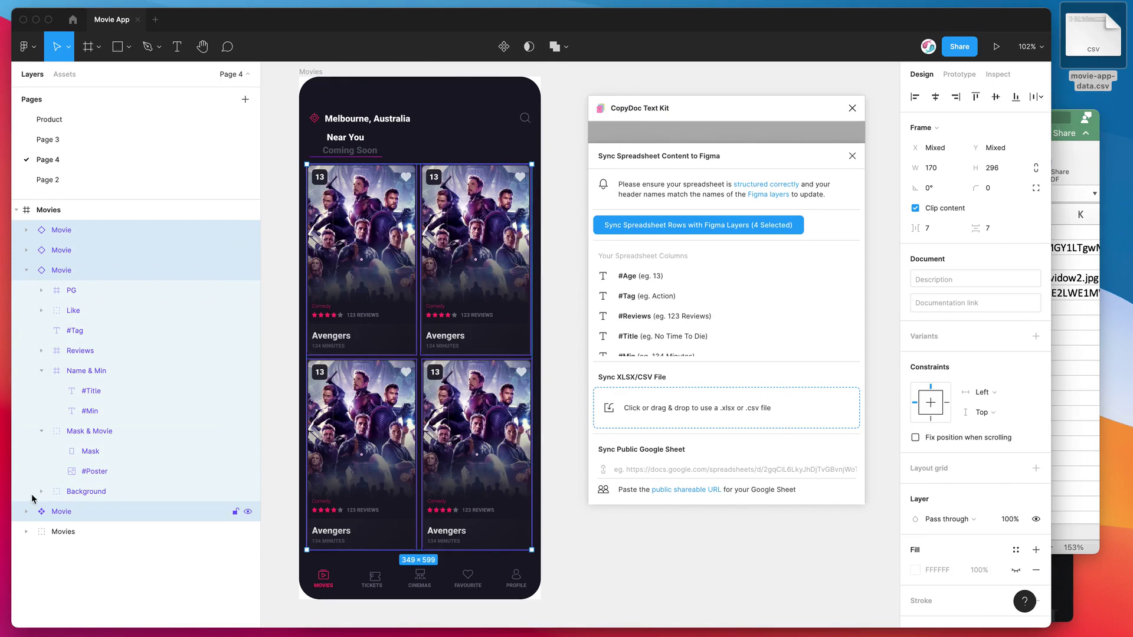
left_click(26, 270)
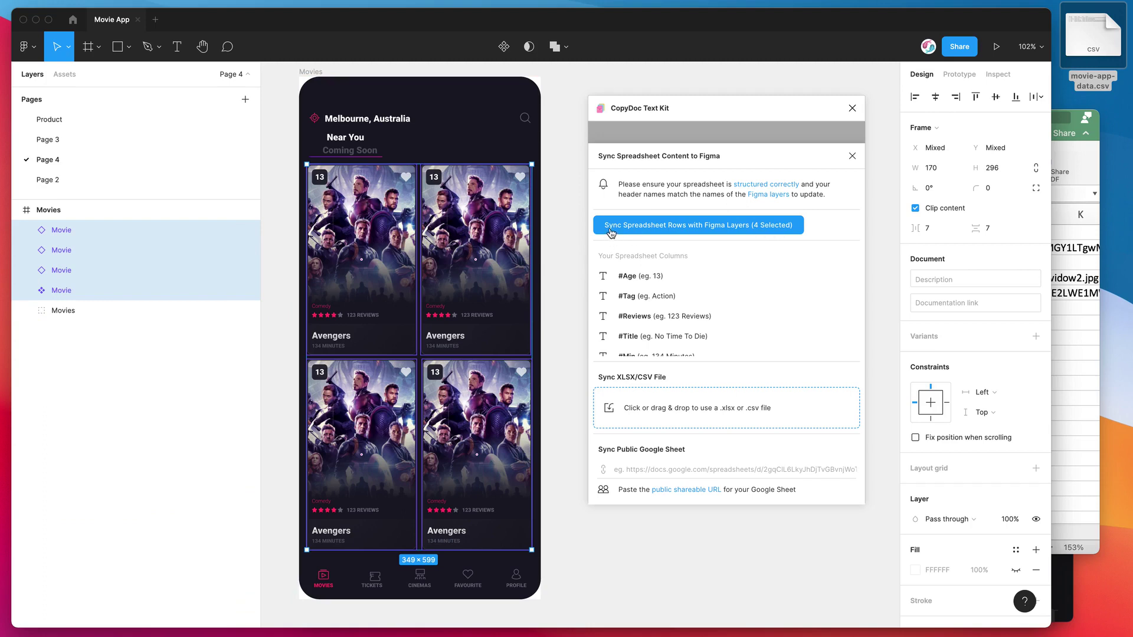
left_click(699, 230)
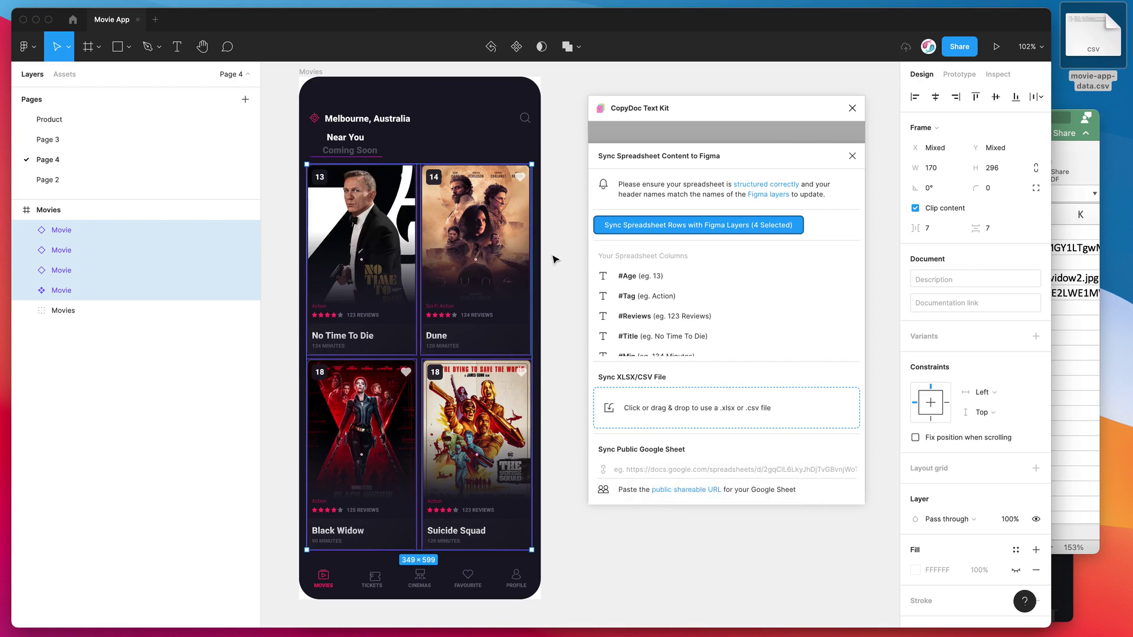
Click empty canvas beside the synced cards so CopyDoc shows 0 Selected.
scroll(554, 258, "right", 2)
scroll(553, 258, "up", 1)
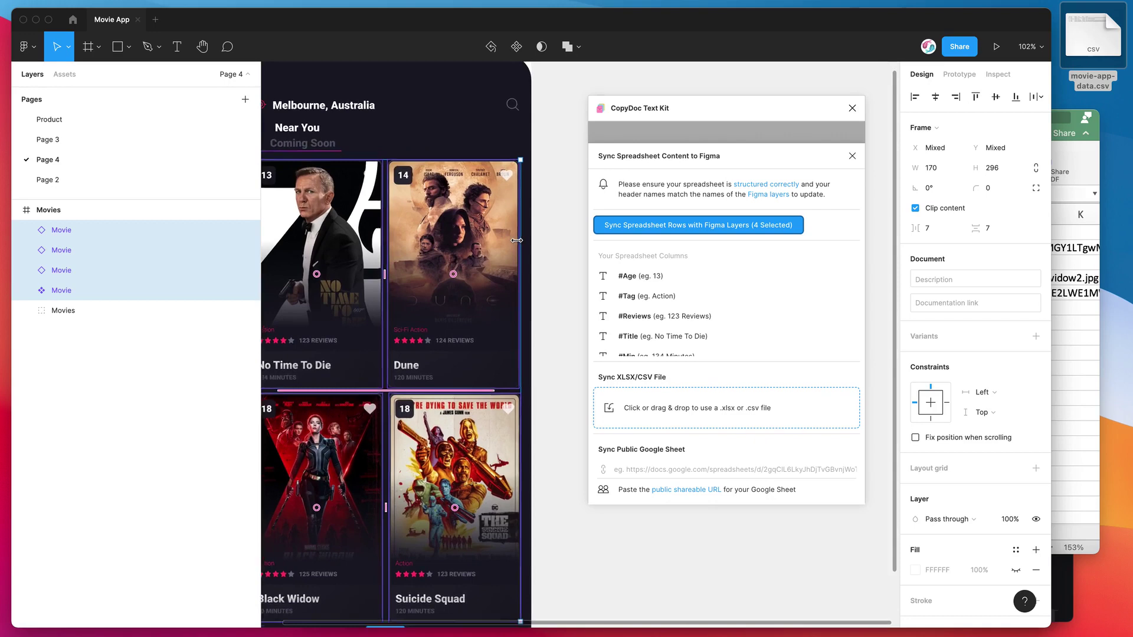
scroll(516, 240, "up", 5)
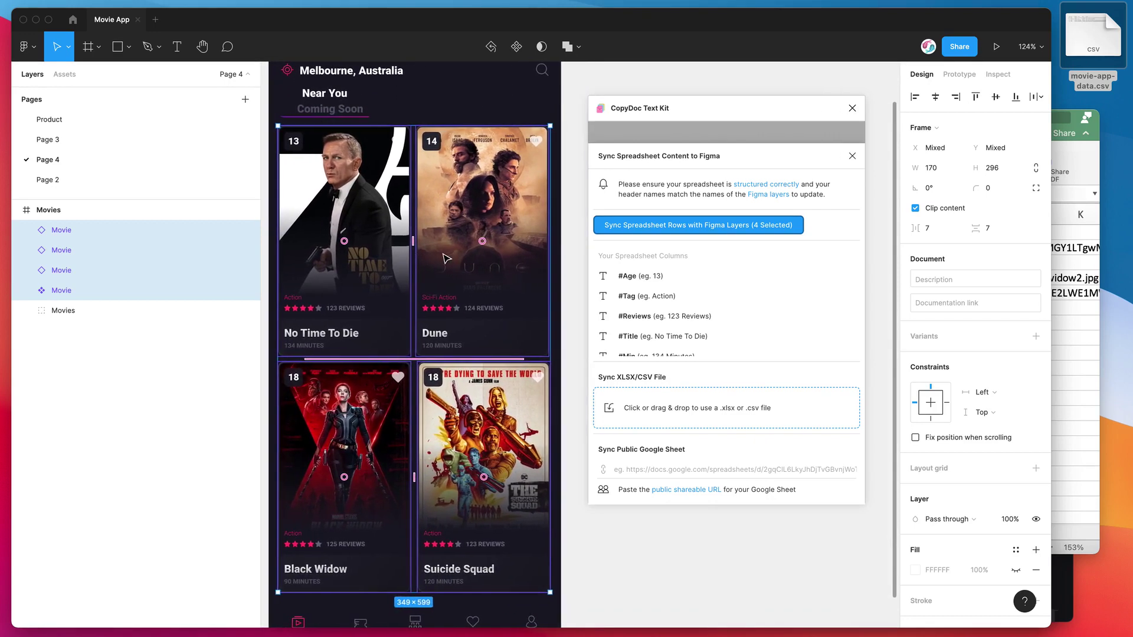
scroll(447, 257, "left", 2)
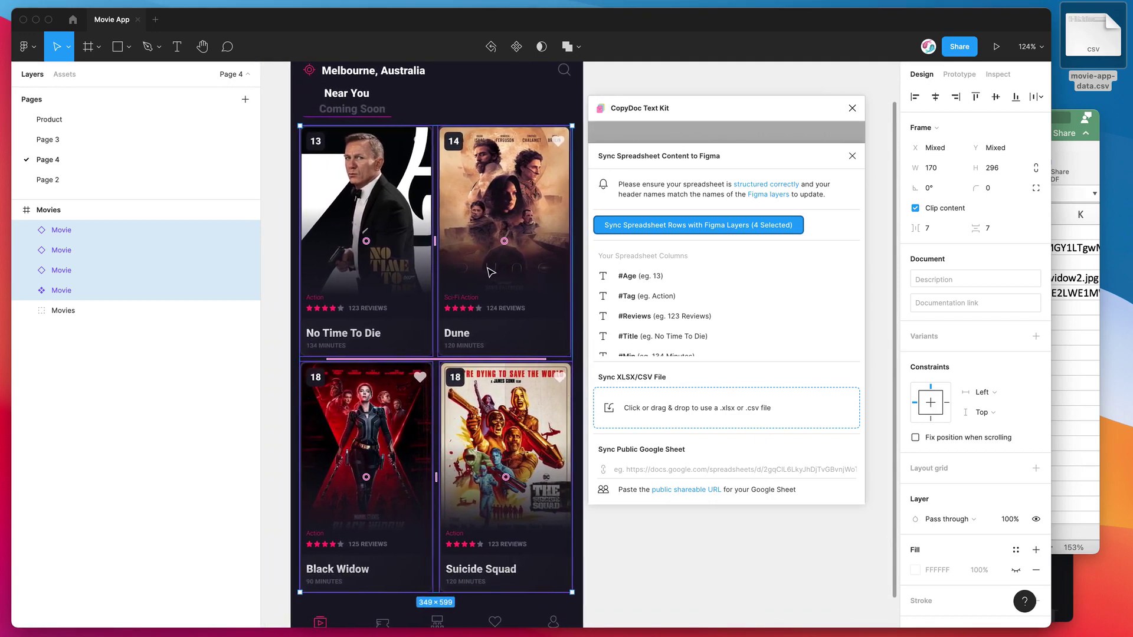
scroll(490, 272, "right", 2)
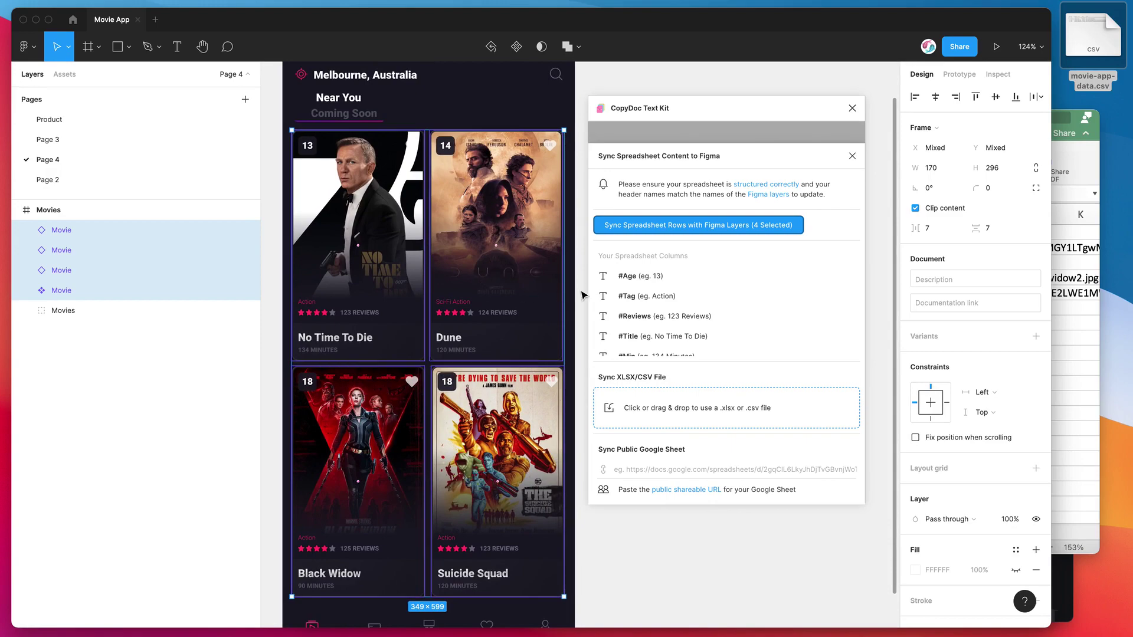
left_click(582, 295)
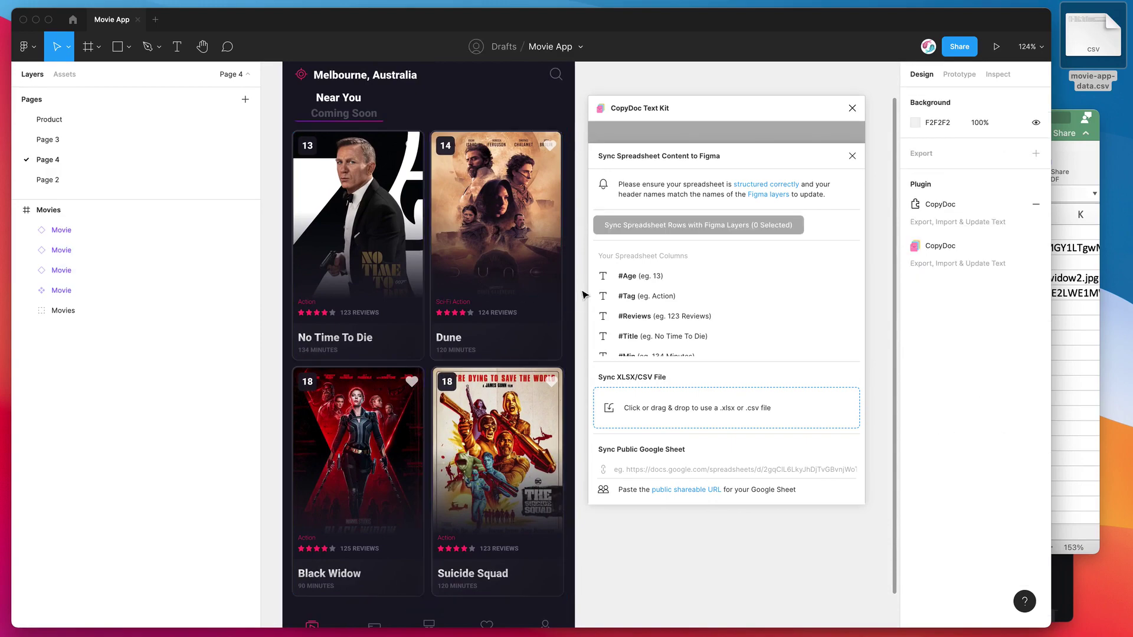
left_click(1063, 155)
left_click_drag(587, 113, 859, 83)
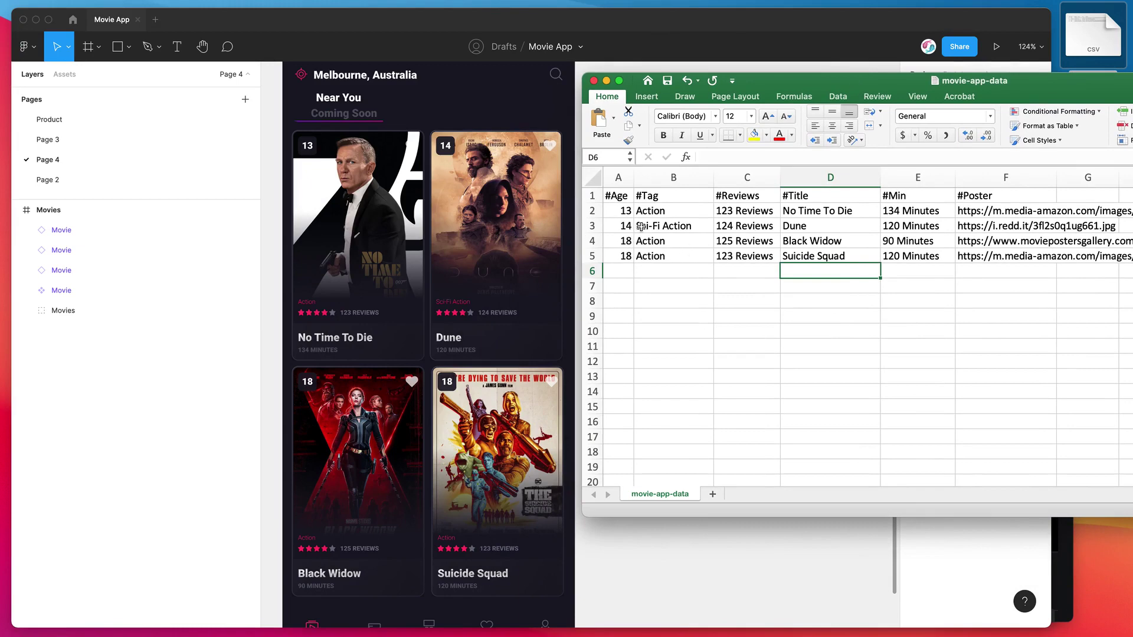
left_click(379, 263)
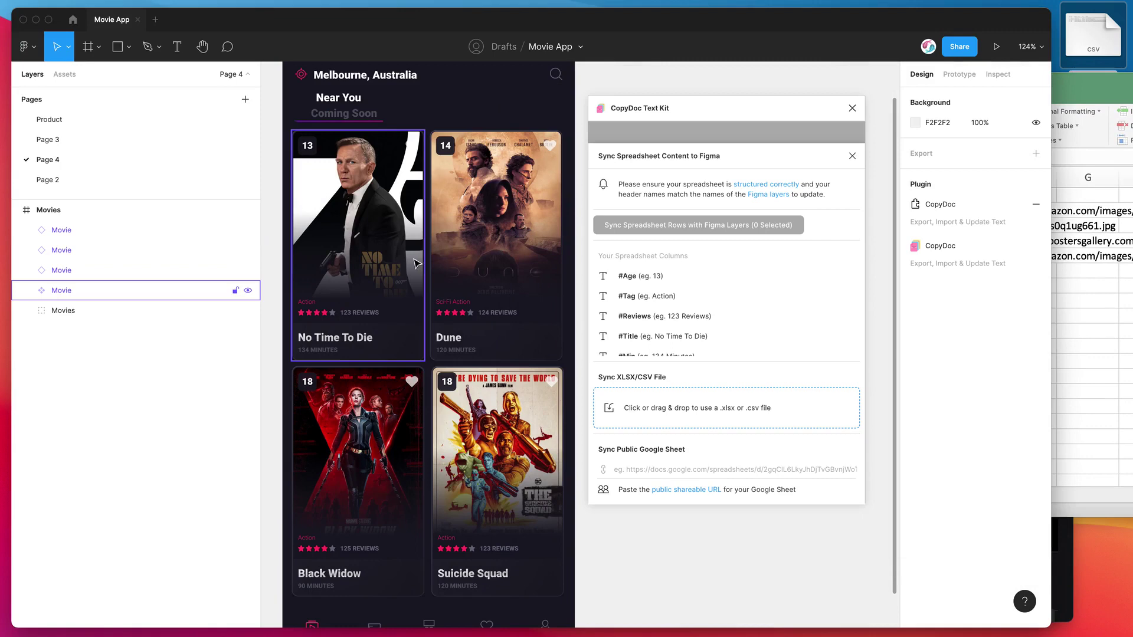
left_click(1059, 316)
left_click(592, 211)
left_click(592, 226)
left_click(594, 242)
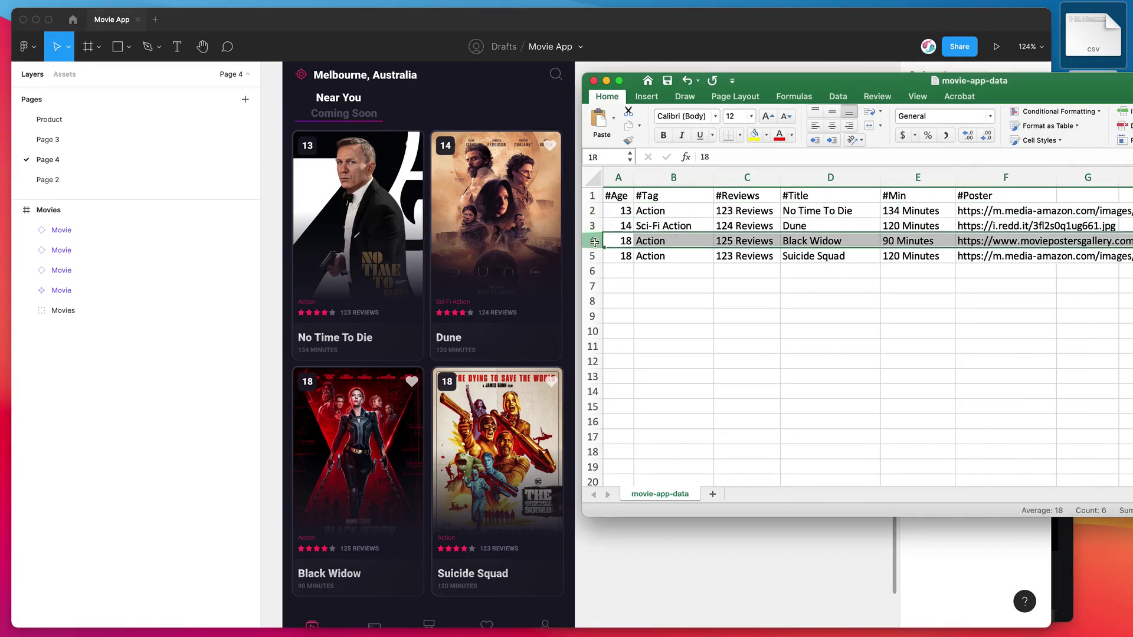
left_click(593, 256)
left_click(595, 211)
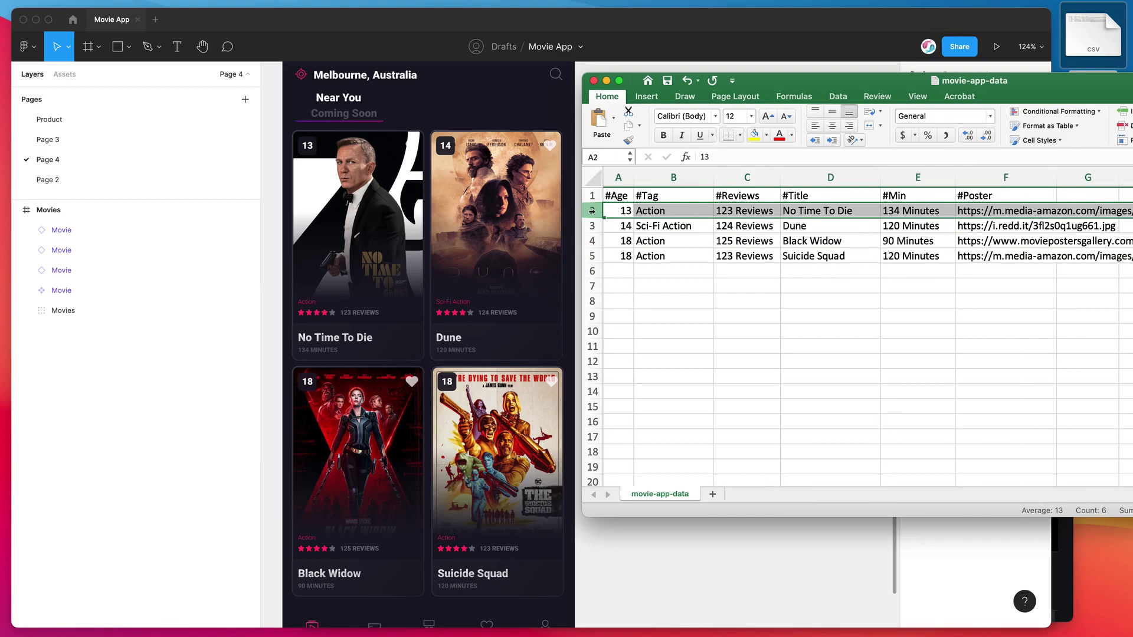
left_click(593, 226)
left_click(592, 240)
left_click(592, 256)
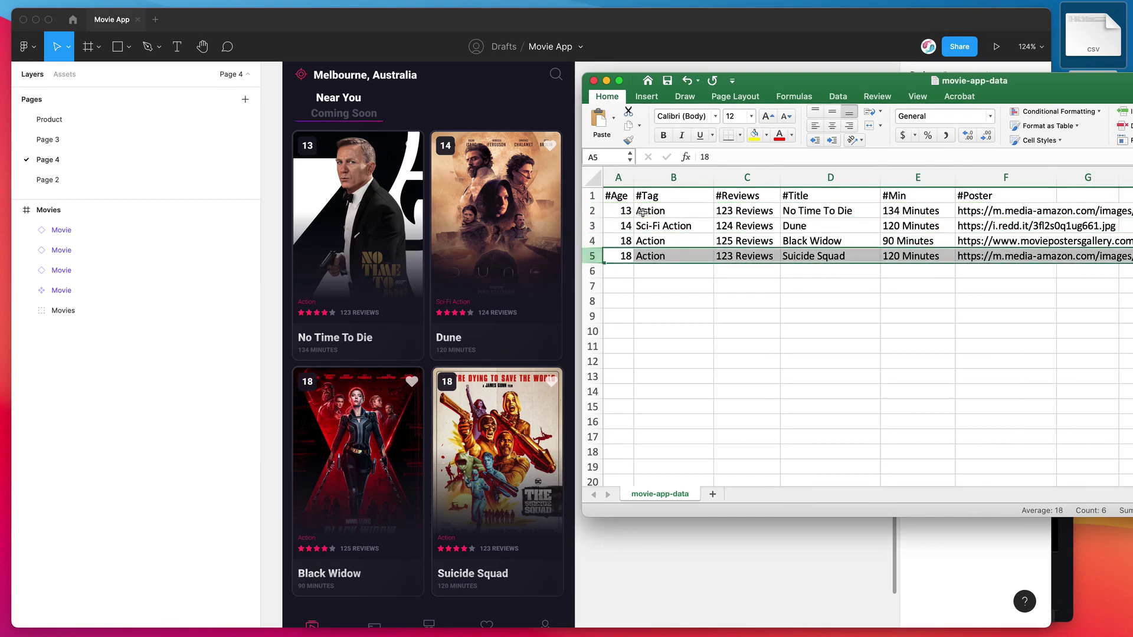
left_click(644, 195)
double_click(652, 196)
left_click_drag(653, 196, 635, 195)
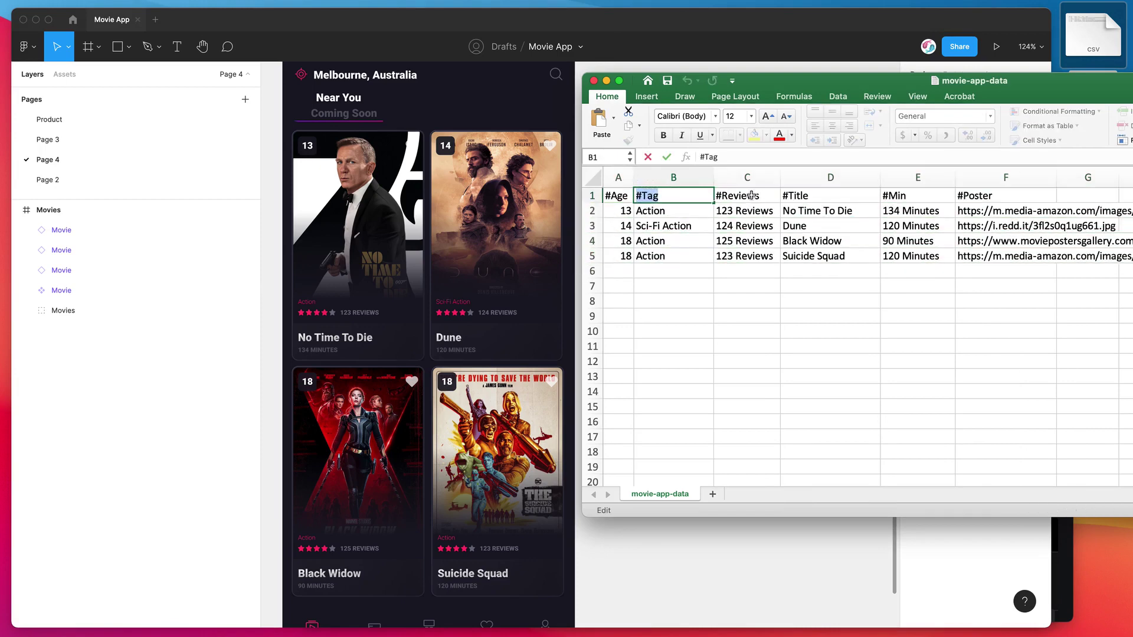
left_click(752, 196)
left_click(804, 196)
left_click(919, 200)
left_click(975, 195)
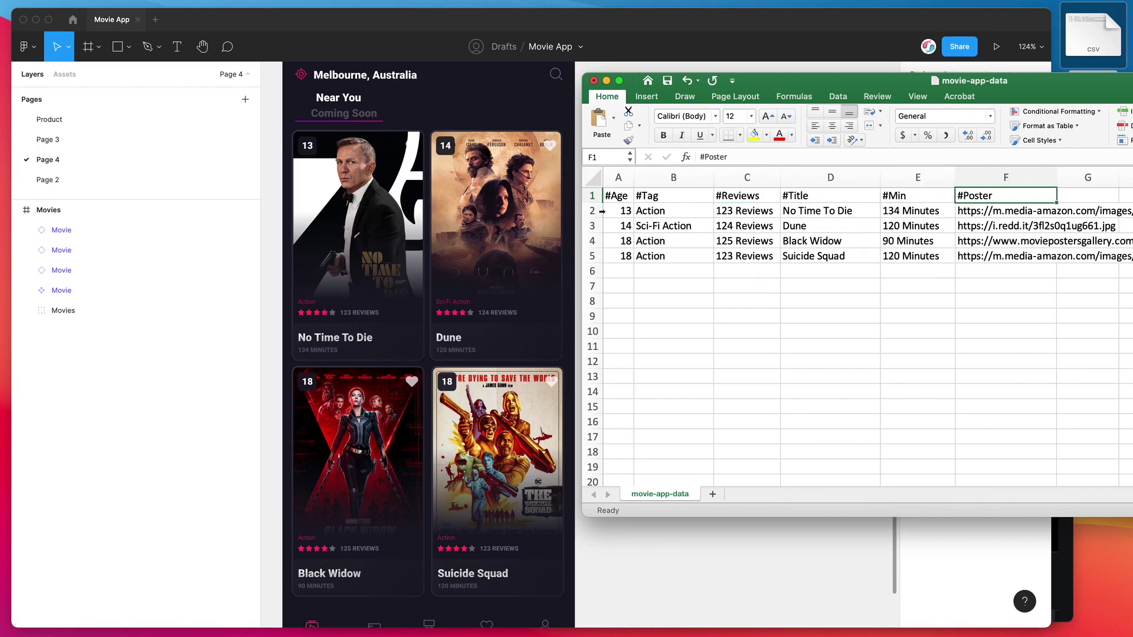
left_click_drag(592, 210, 594, 256)
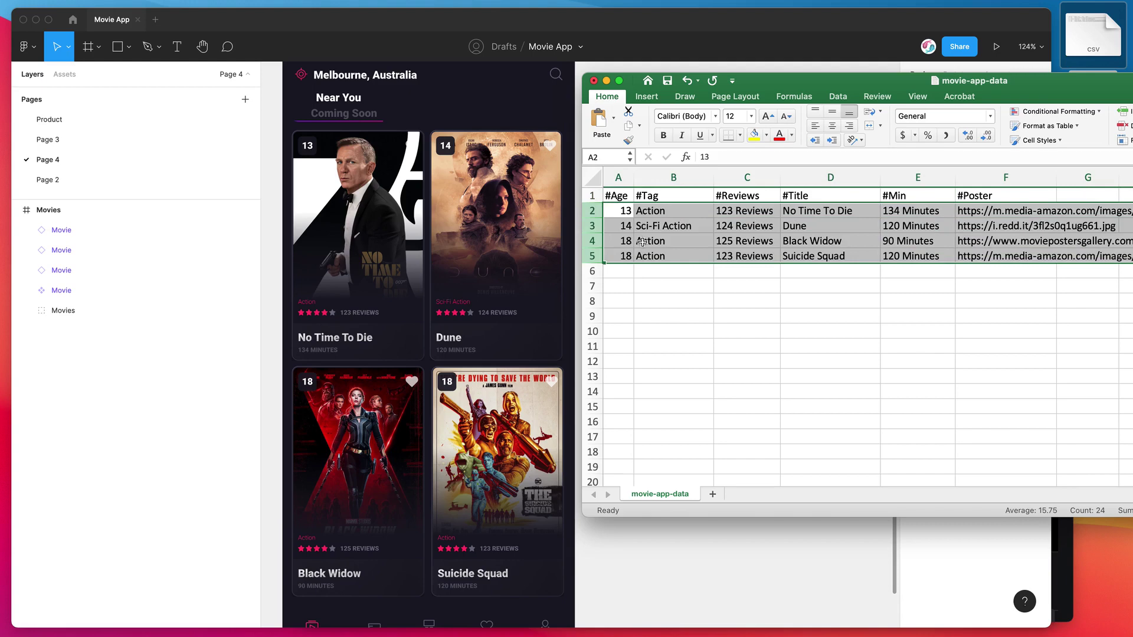
left_click(784, 214)
left_click(794, 226)
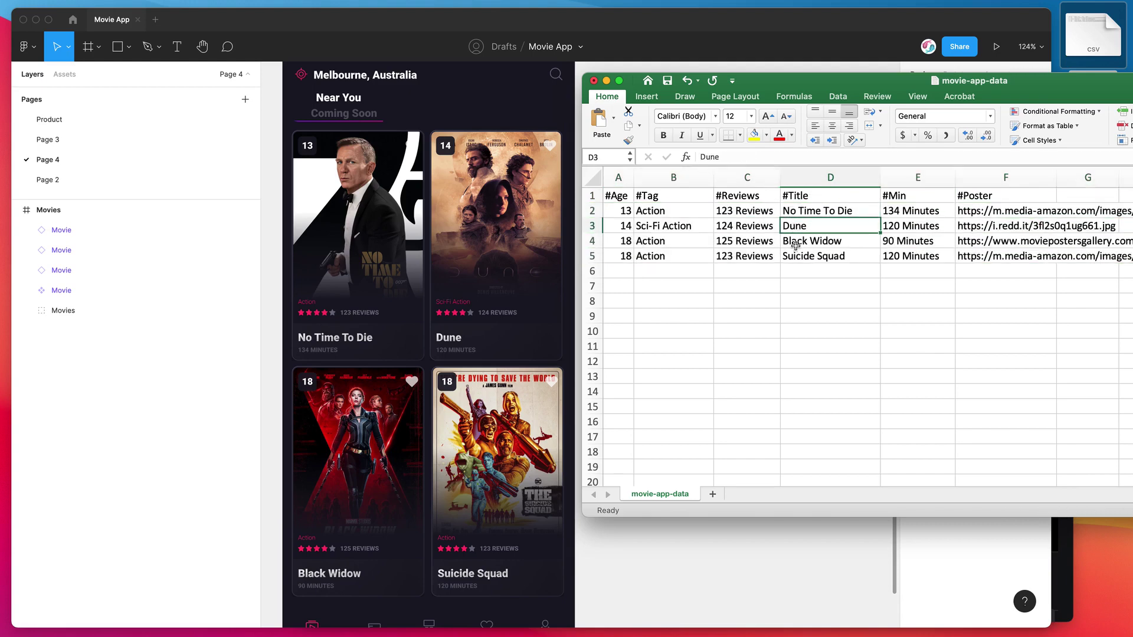
left_click(794, 241)
left_click(790, 256)
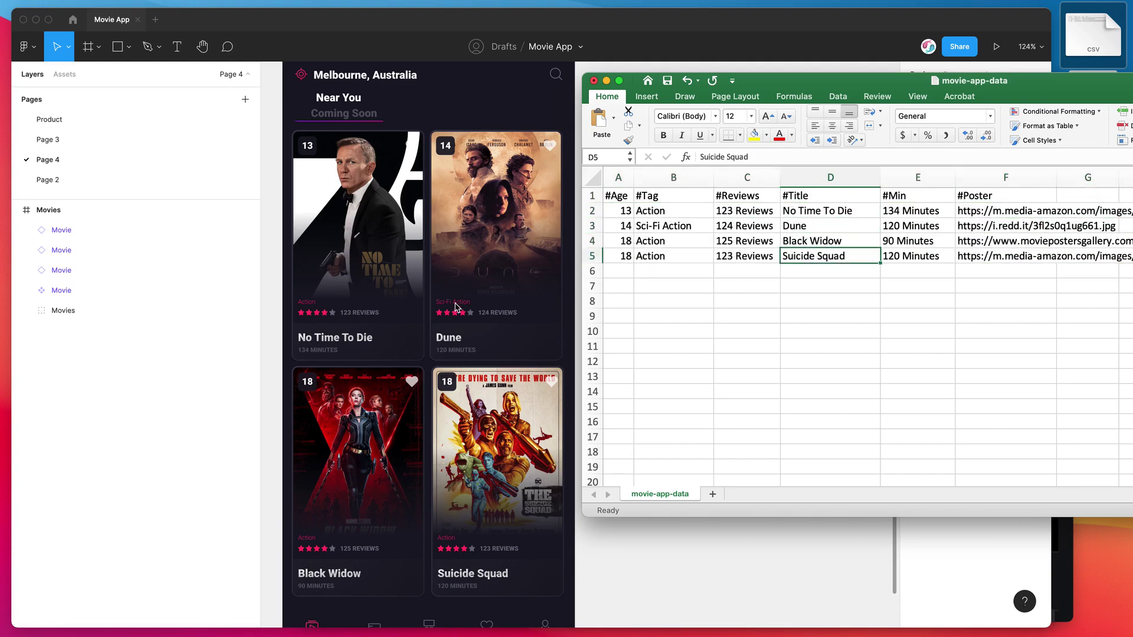
left_click_drag(913, 211, 911, 258)
left_click_drag(745, 211, 740, 257)
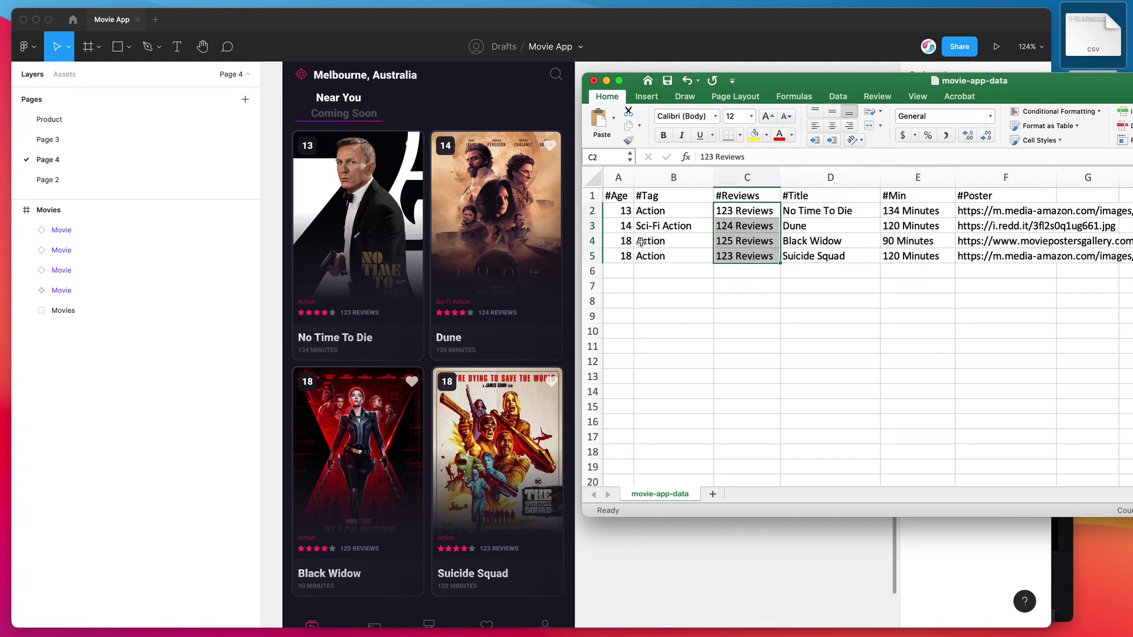
left_click_drag(648, 210, 637, 260)
Select only the No Time To Die card in Figma, then select cells A1:F5 in Excel.
left_click(440, 292)
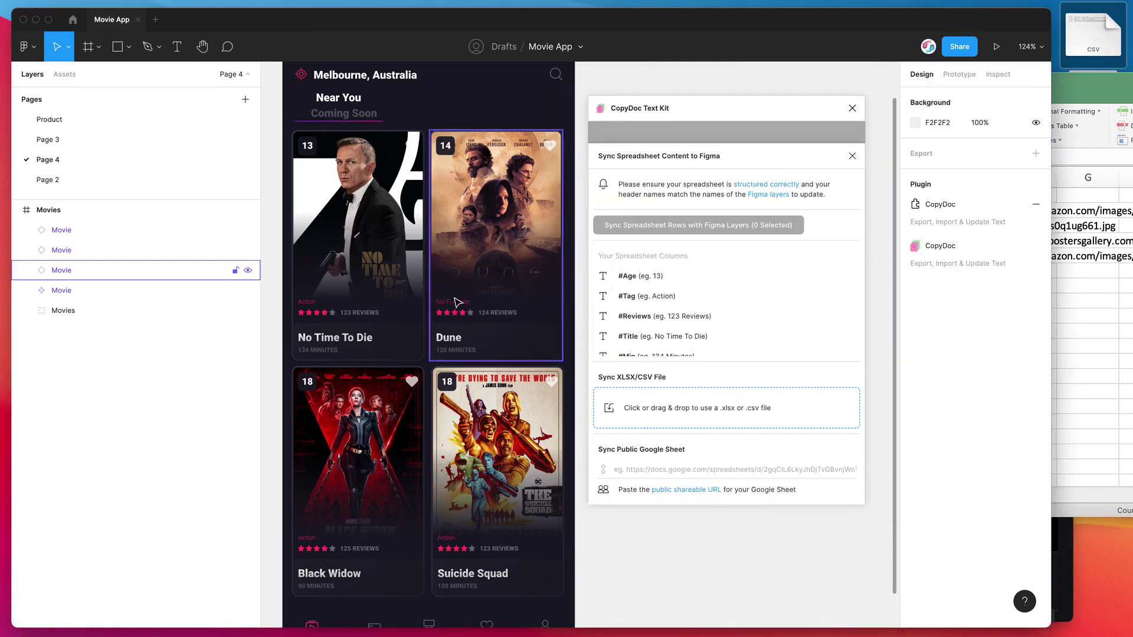
left_click(358, 266)
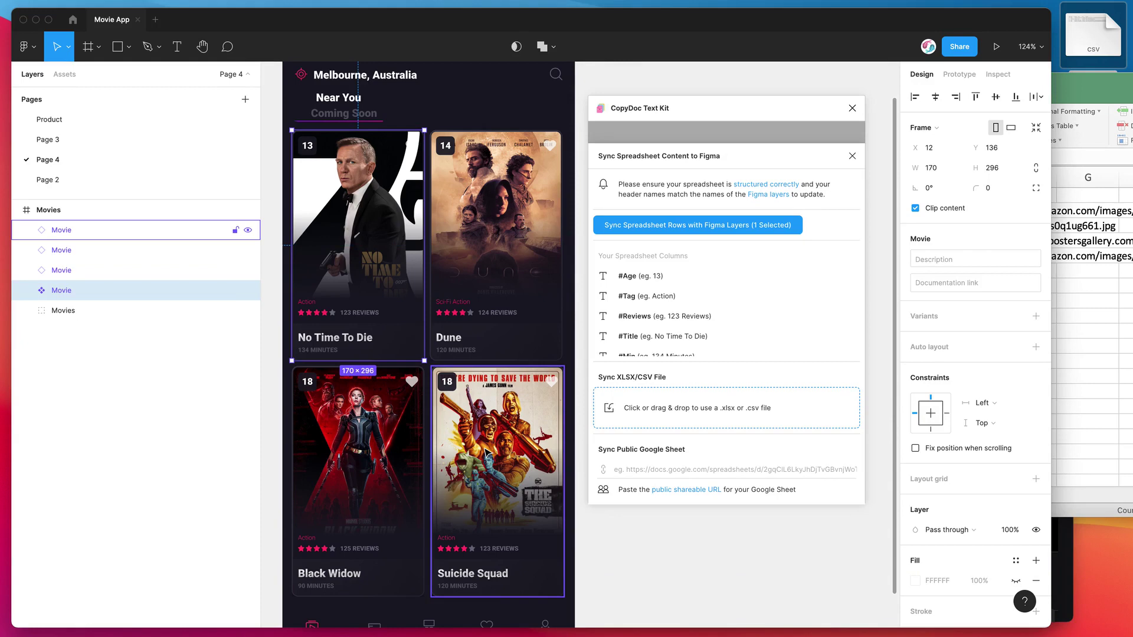
left_click(1090, 313)
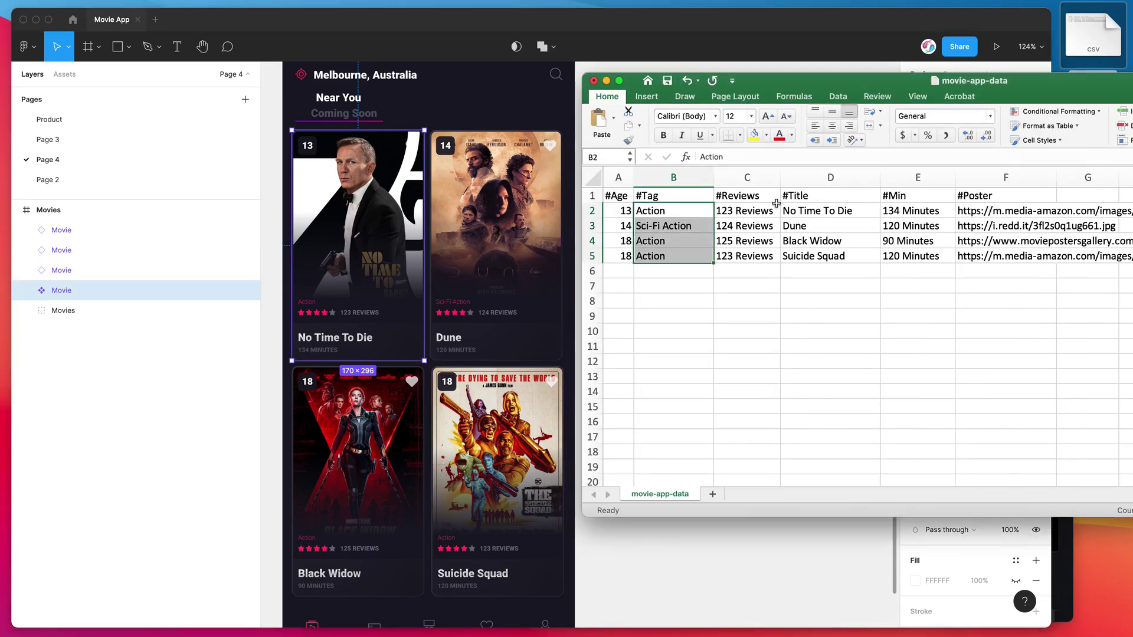
left_click_drag(616, 195, 976, 194)
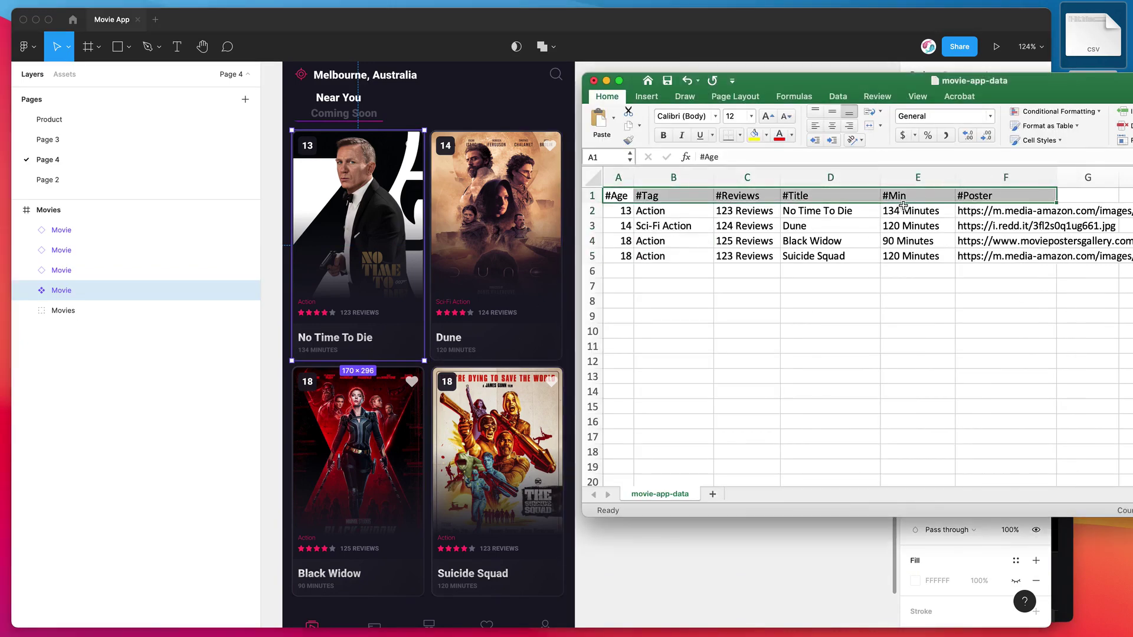
left_click(616, 195)
mouse_move(616, 195)
left_mouse_down()
mouse_move(982, 256)
mouse_move(618, 195)
left_mouse_up()
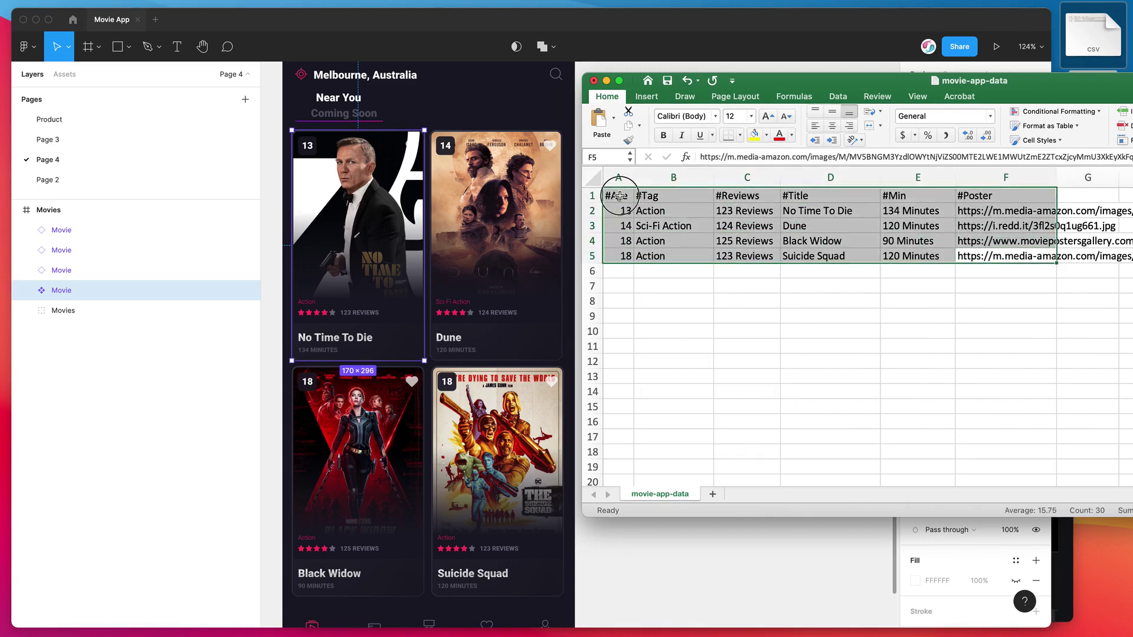
left_click(618, 196)
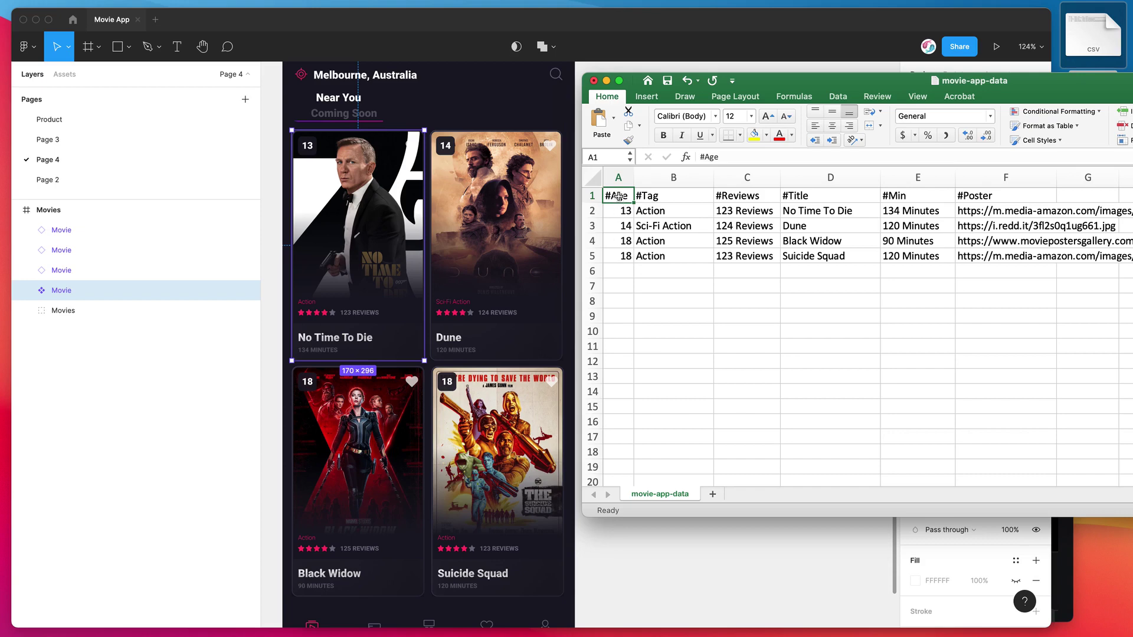
left_click_drag(618, 195, 988, 254)
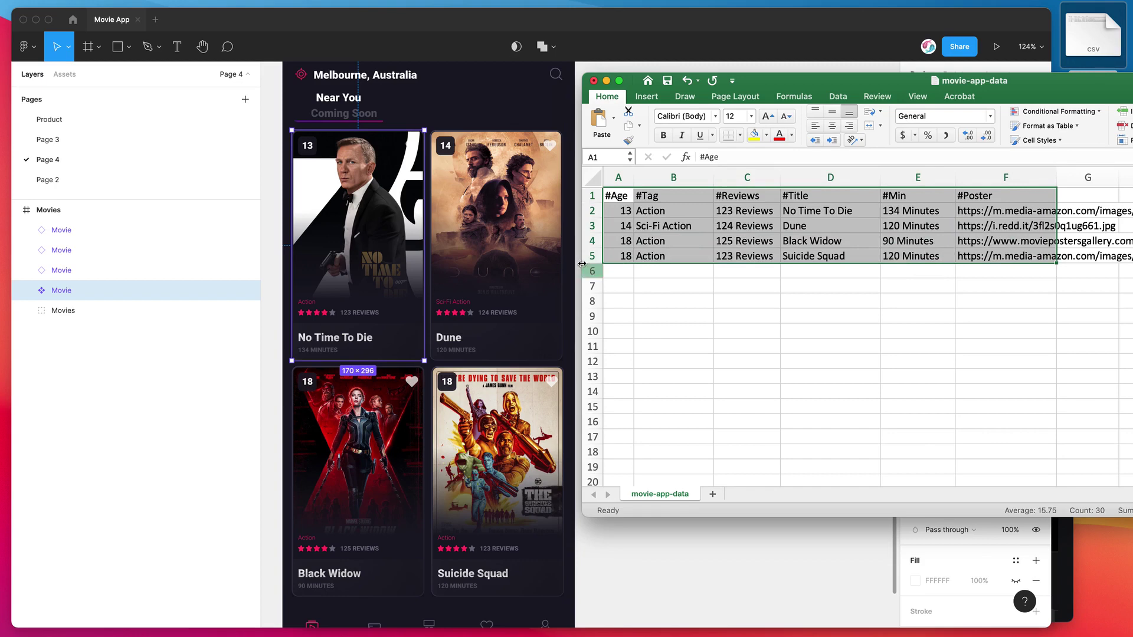
left_click(555, 259)
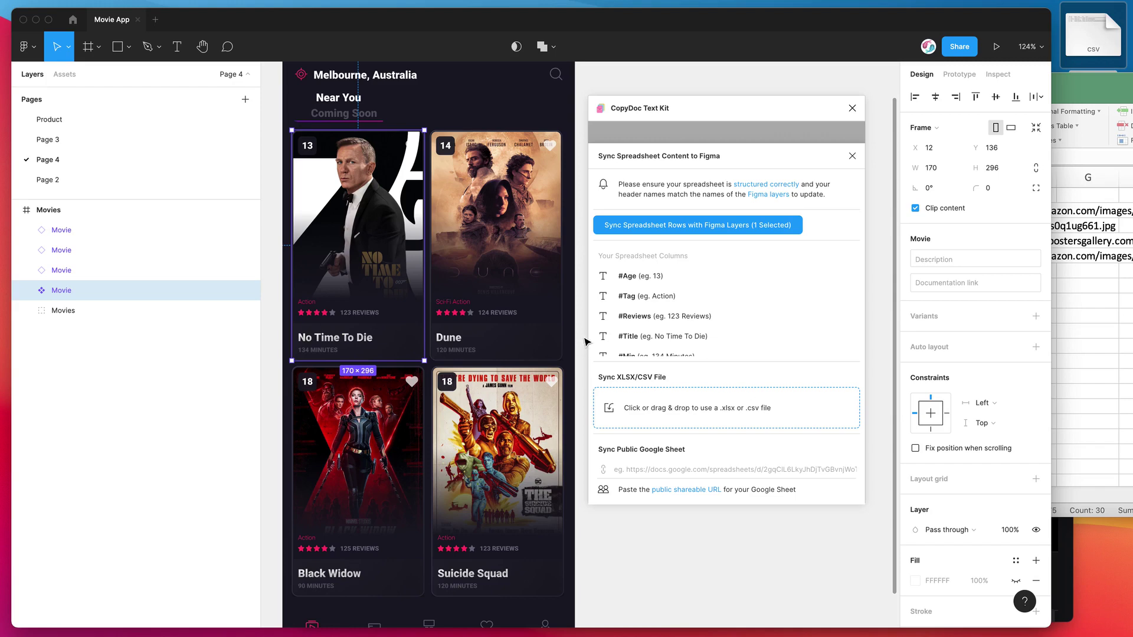
Scroll the CopyDoc column list, move the Excel window higher, and focus the Sync Public Google Sheet URL field.
scroll(620, 333, "down", 3)
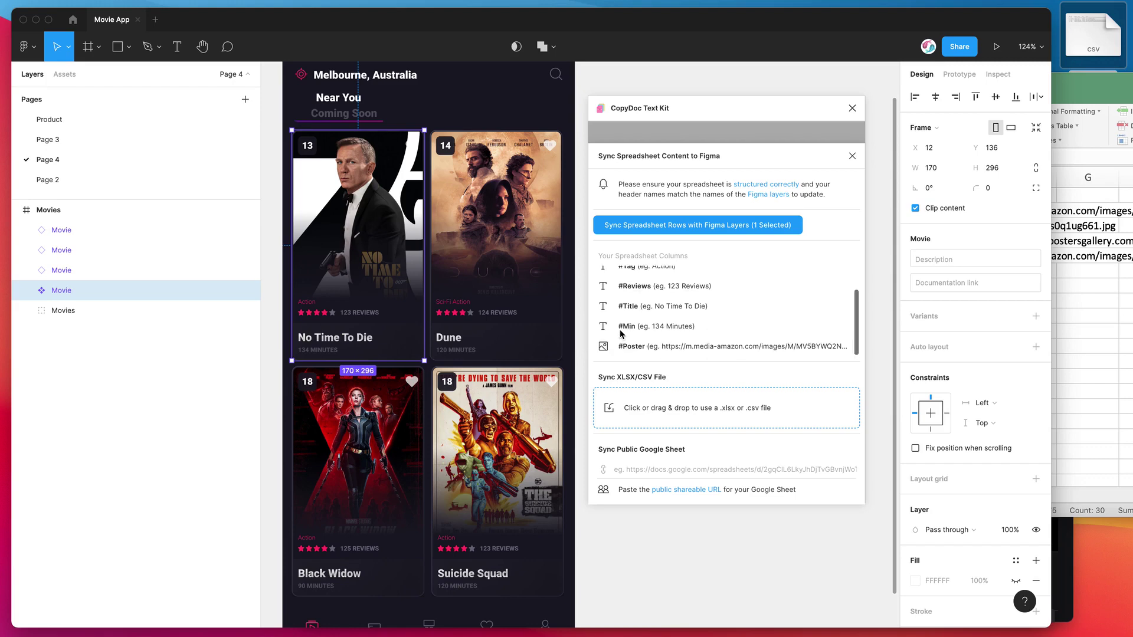
scroll(622, 333, "up", 3)
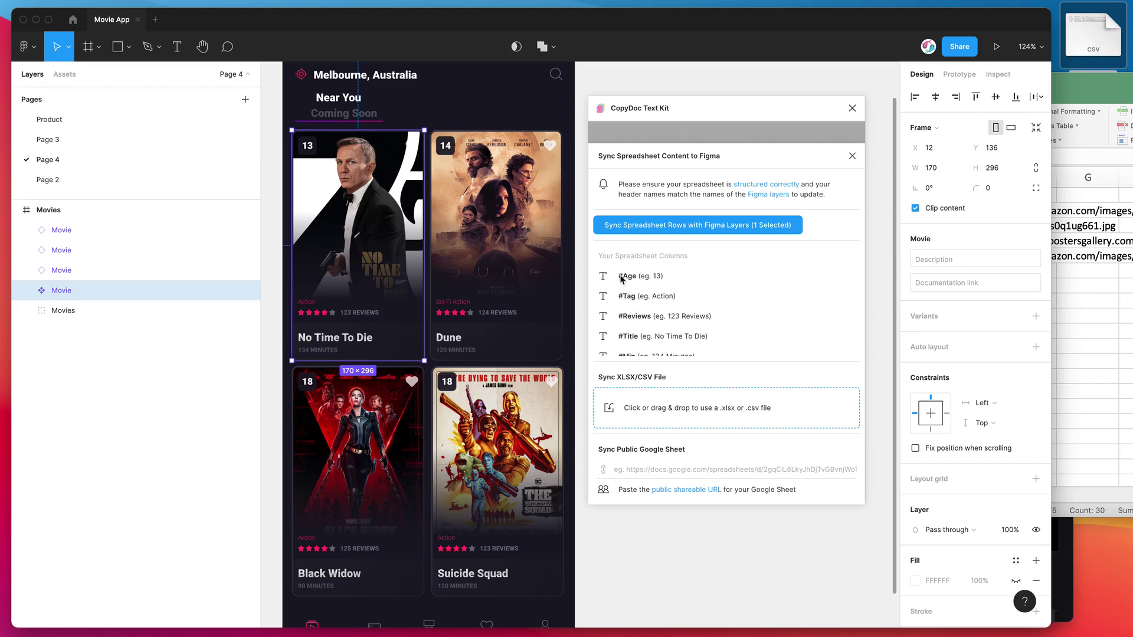
scroll(629, 282, "down", 2)
scroll(629, 282, "up", 2)
left_click_drag(1092, 94, 862, 215)
left_click(816, 157)
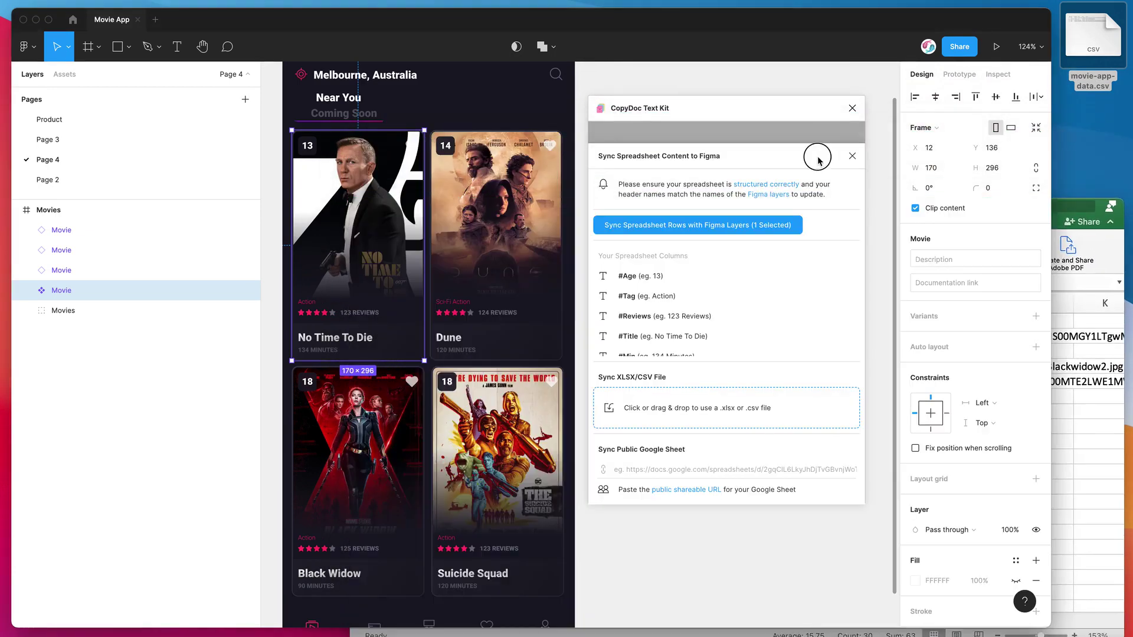
left_click(637, 469)
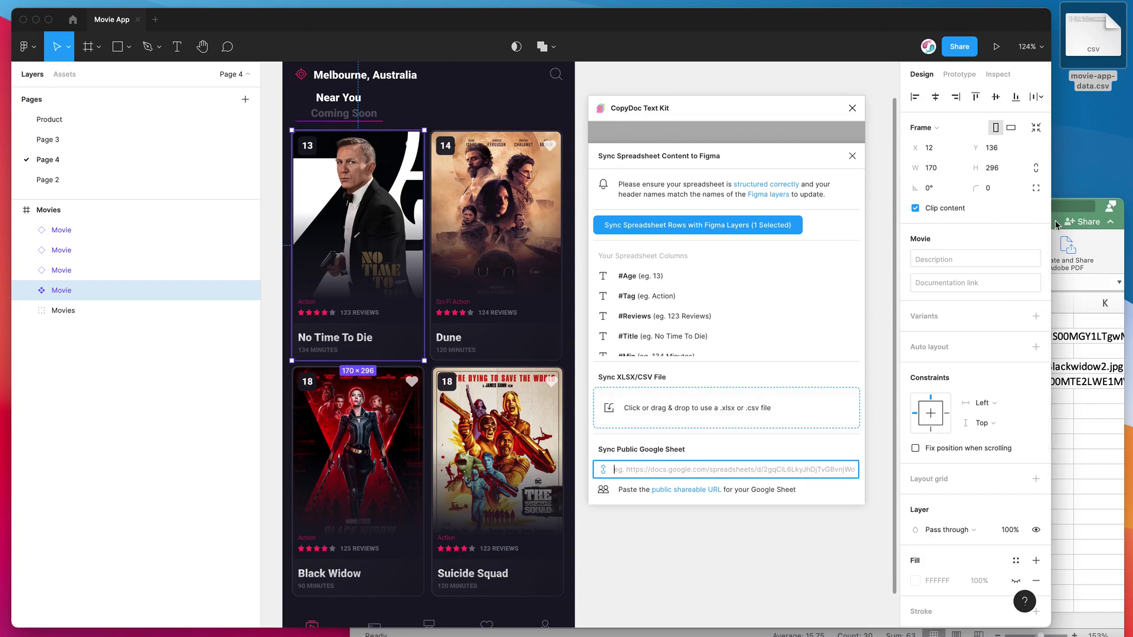
left_click(1056, 224)
left_click_drag(923, 209, 921, 169)
left_click(741, 115)
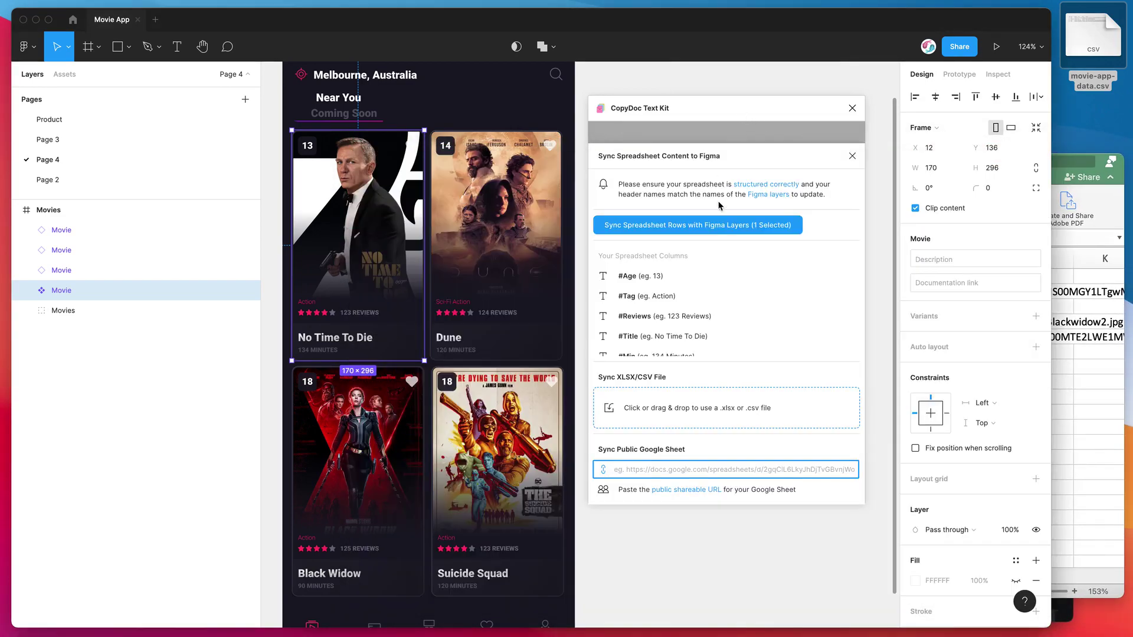